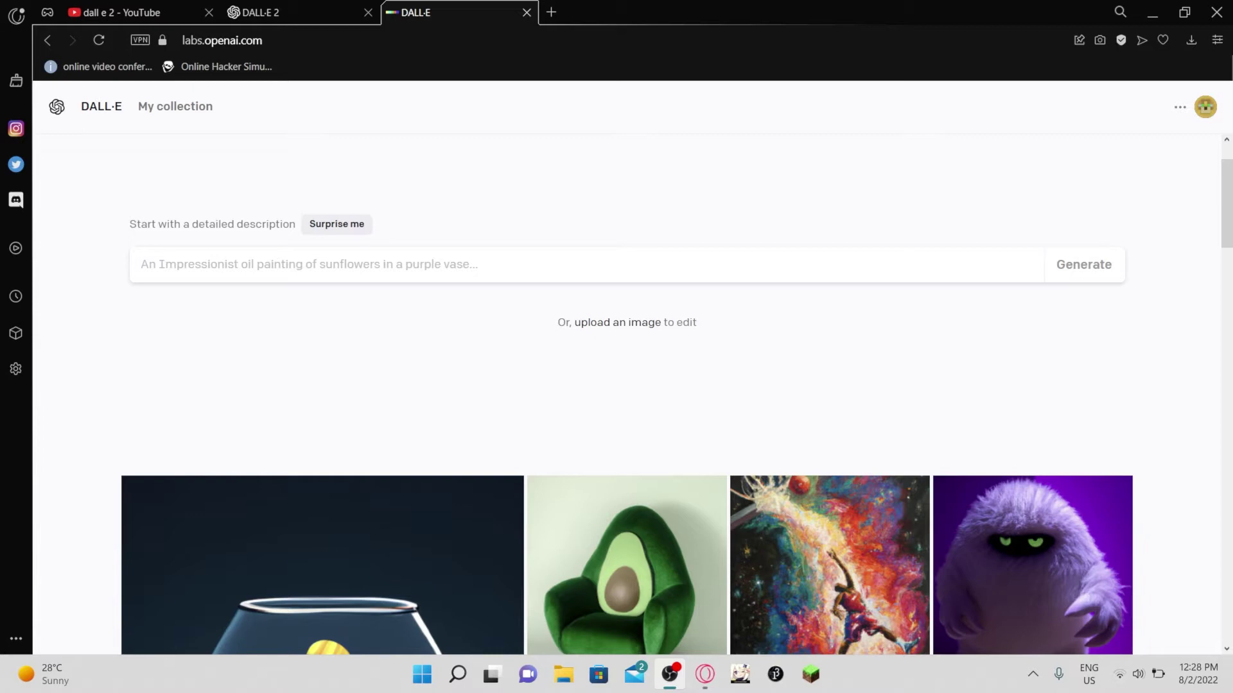
Generate four images from the prompt 'a purple apple floating on water at night'.
{"action": "left_click", "coordinate": [234, 262]}
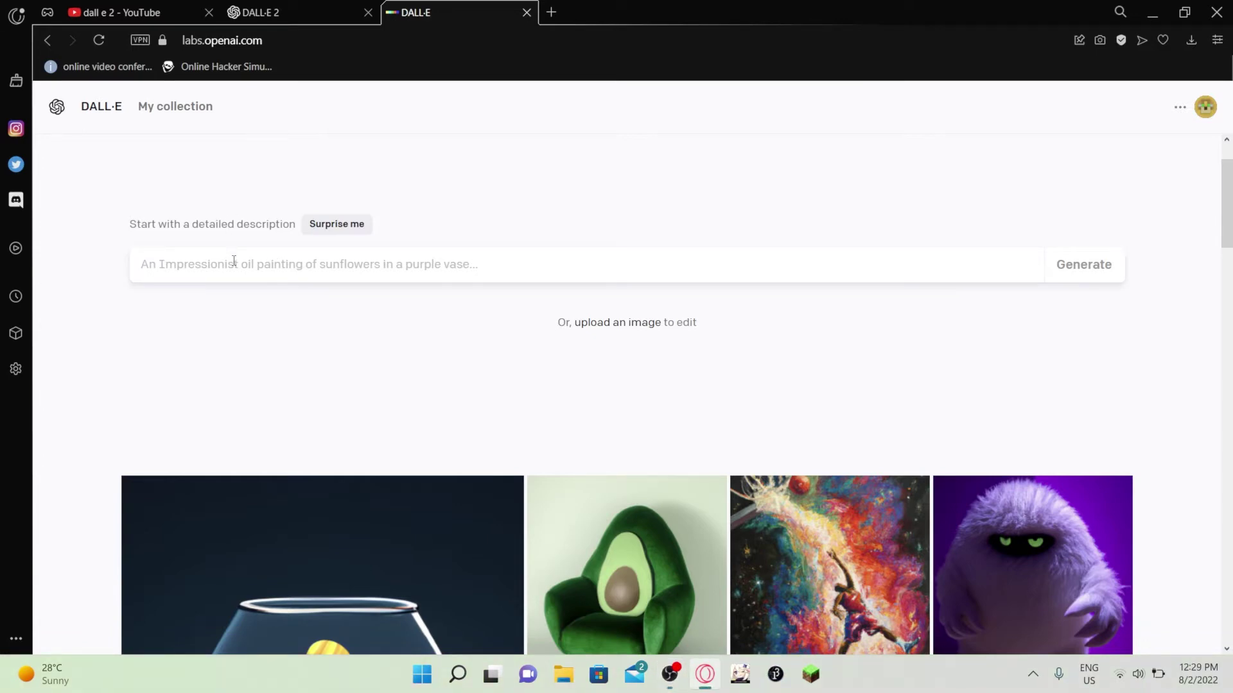
{"action": "type", "text": "a"}
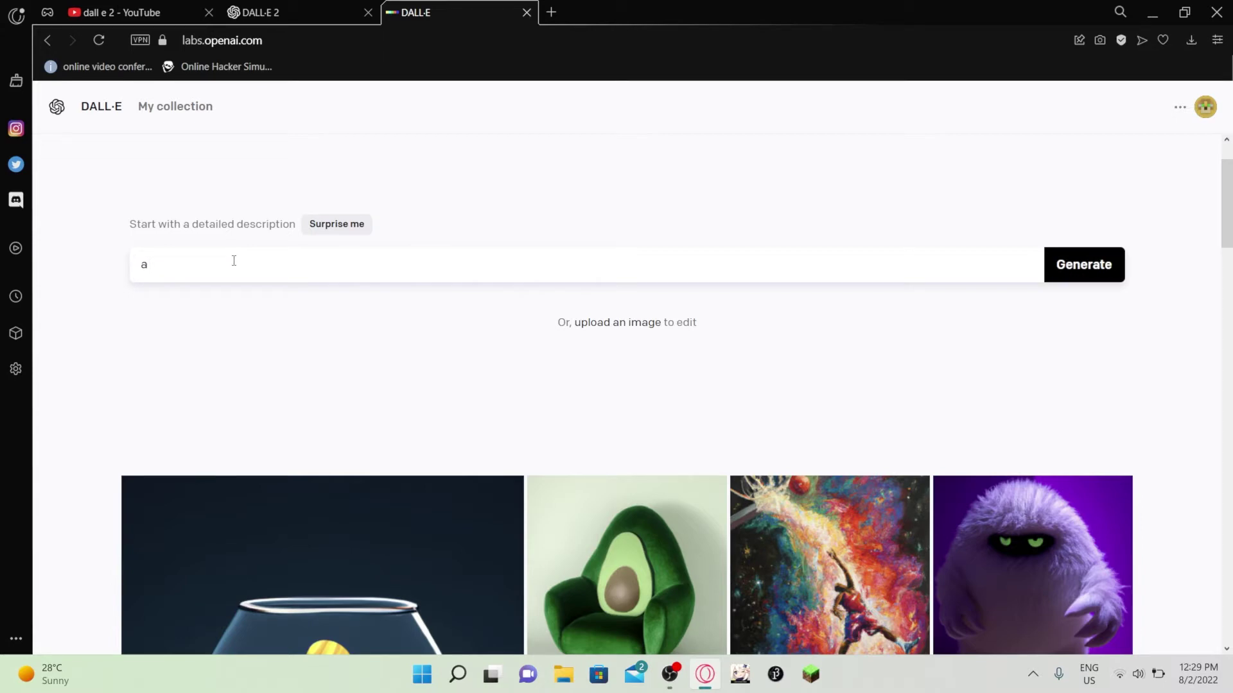
{"action": "type", "text": " purple apple floating on water"}
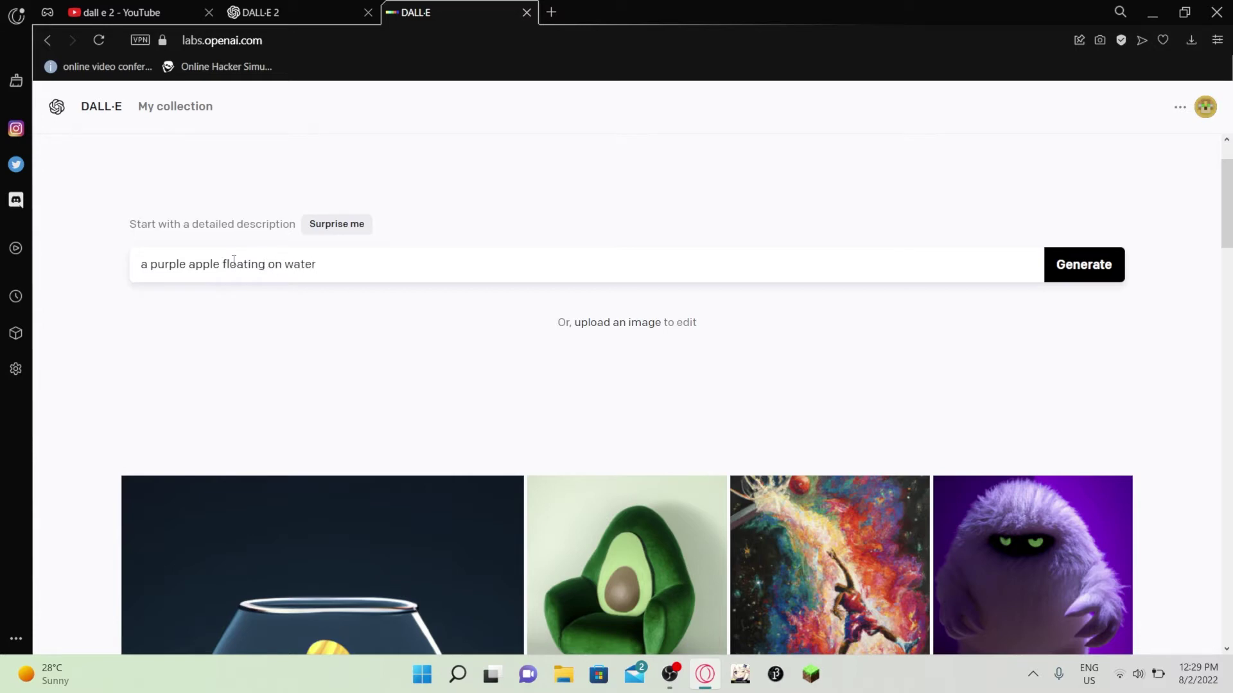
{"action": "type", "text": " at night"}
{"action": "left_click", "coordinate": [1074, 264]}
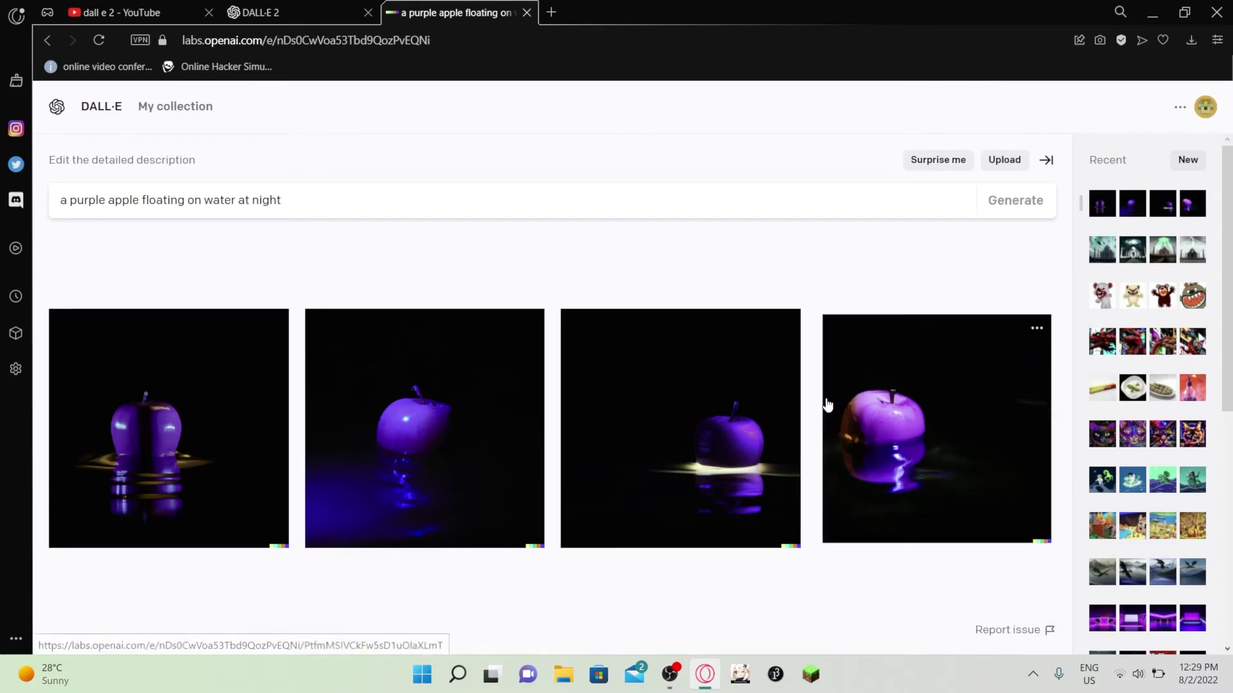
View the first three purple apple images full-size, then return to the four-image grid.
{"action": "left_click", "coordinate": [228, 418]}
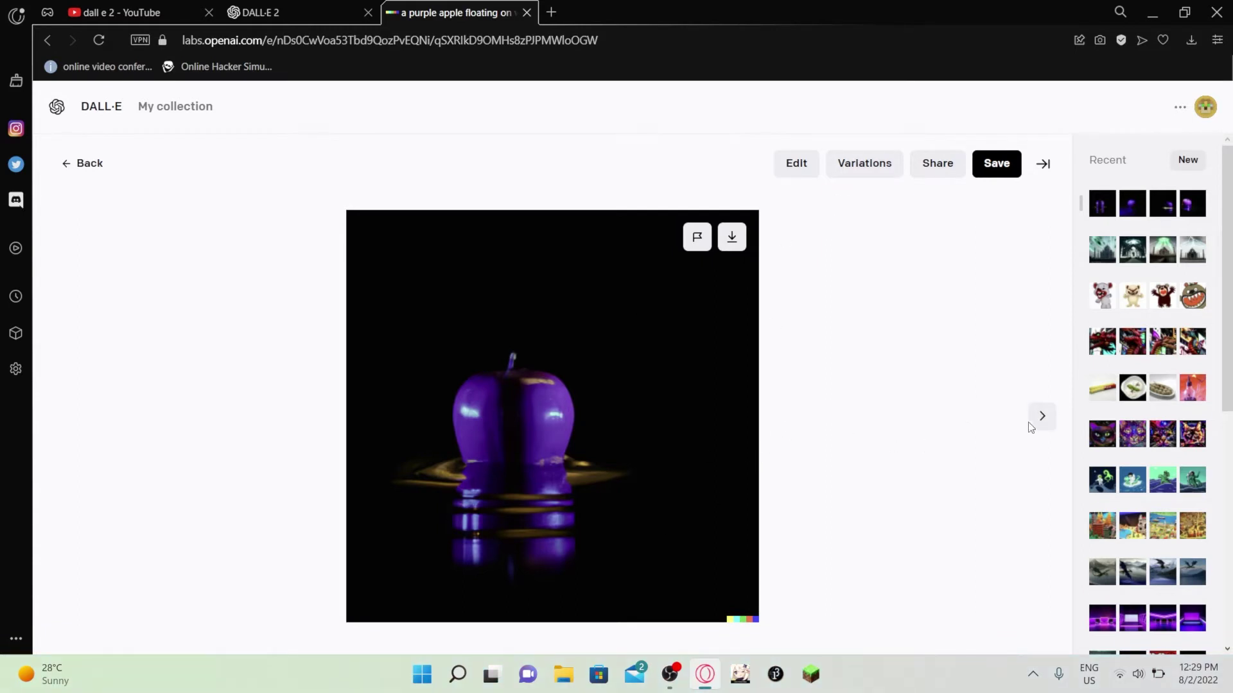
{"action": "left_click", "coordinate": [1041, 418]}
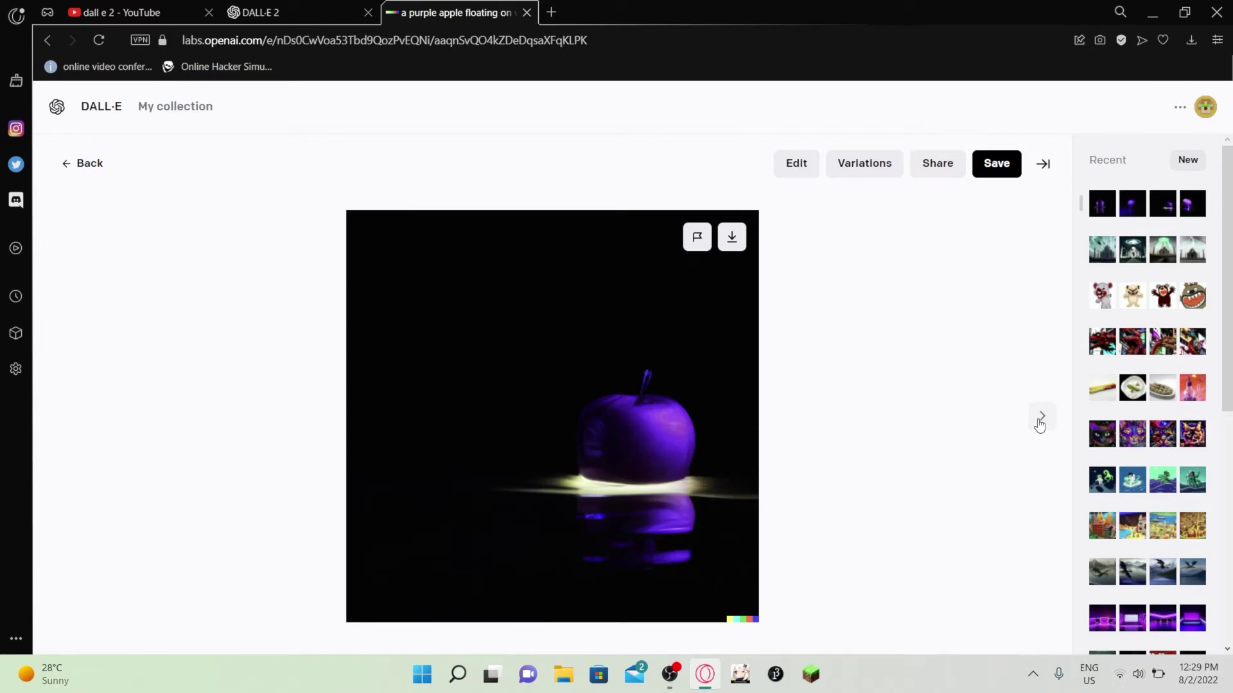
{"action": "left_click", "coordinate": [1041, 419]}
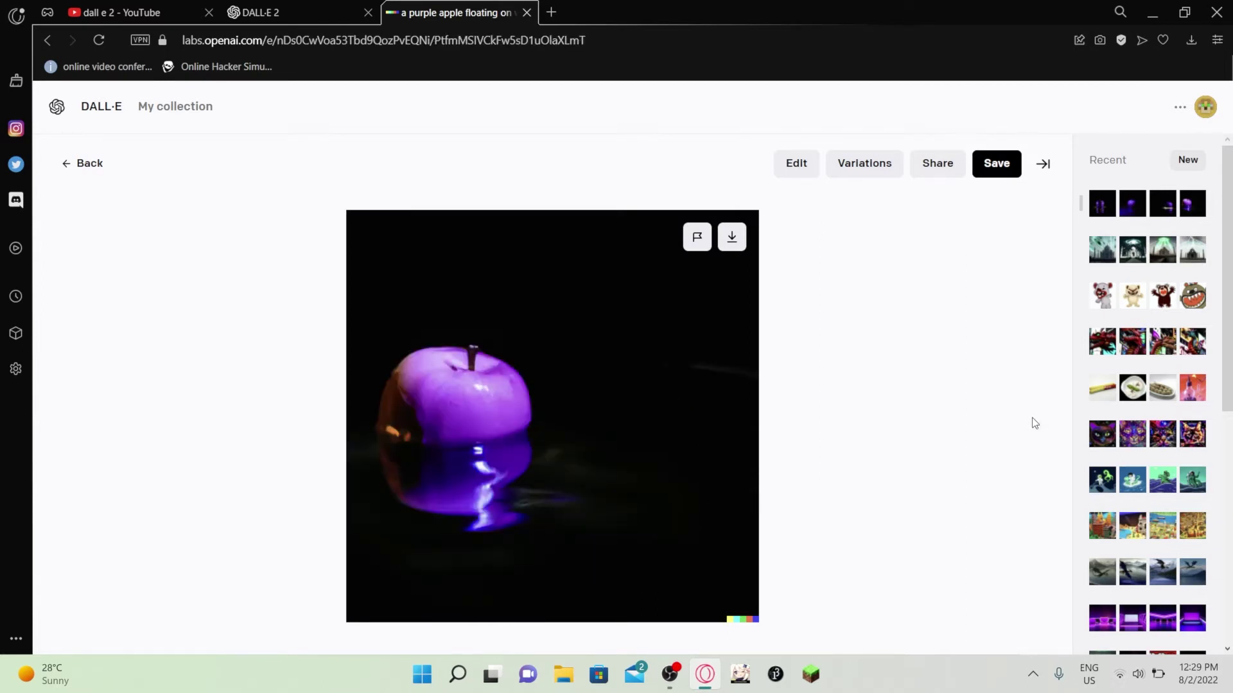
{"action": "left_click", "coordinate": [78, 162]}
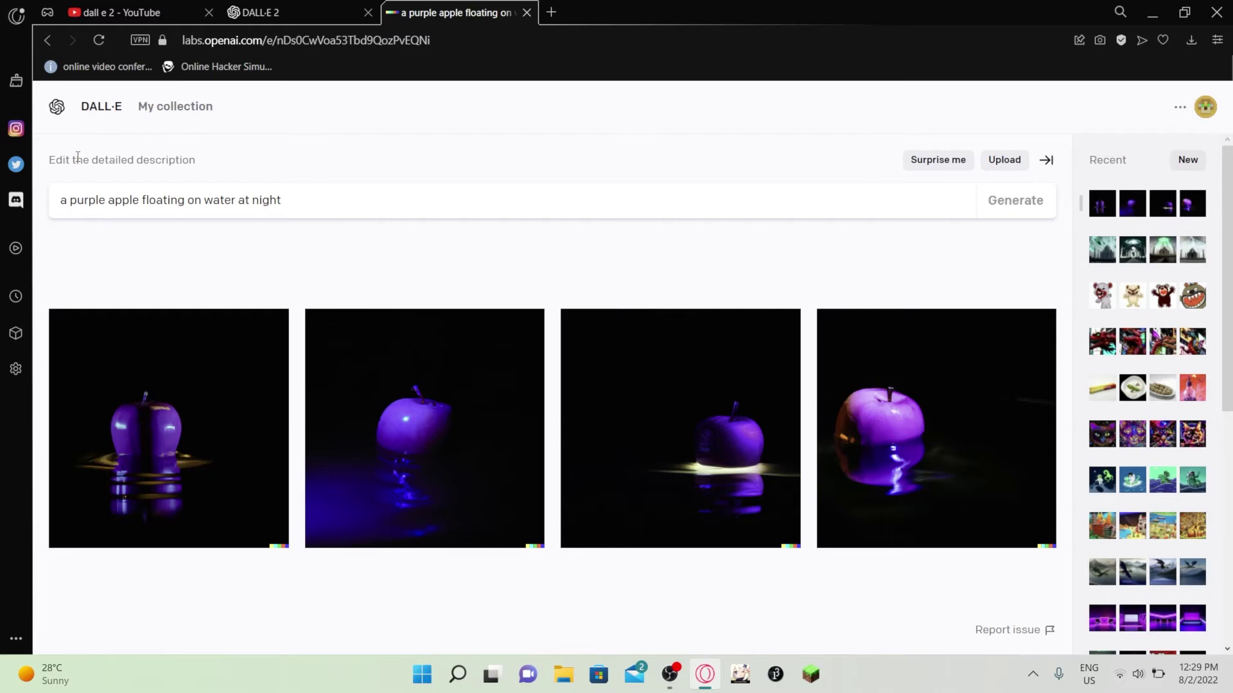
Replace the prompt with 'a blue robot, eating an a rainbow apple, on top of a mountain' and generate.
{"action": "left_click", "coordinate": [299, 191]}
{"action": "key", "text": "ctrl+a"}
{"action": "key", "text": "BackSpace"}
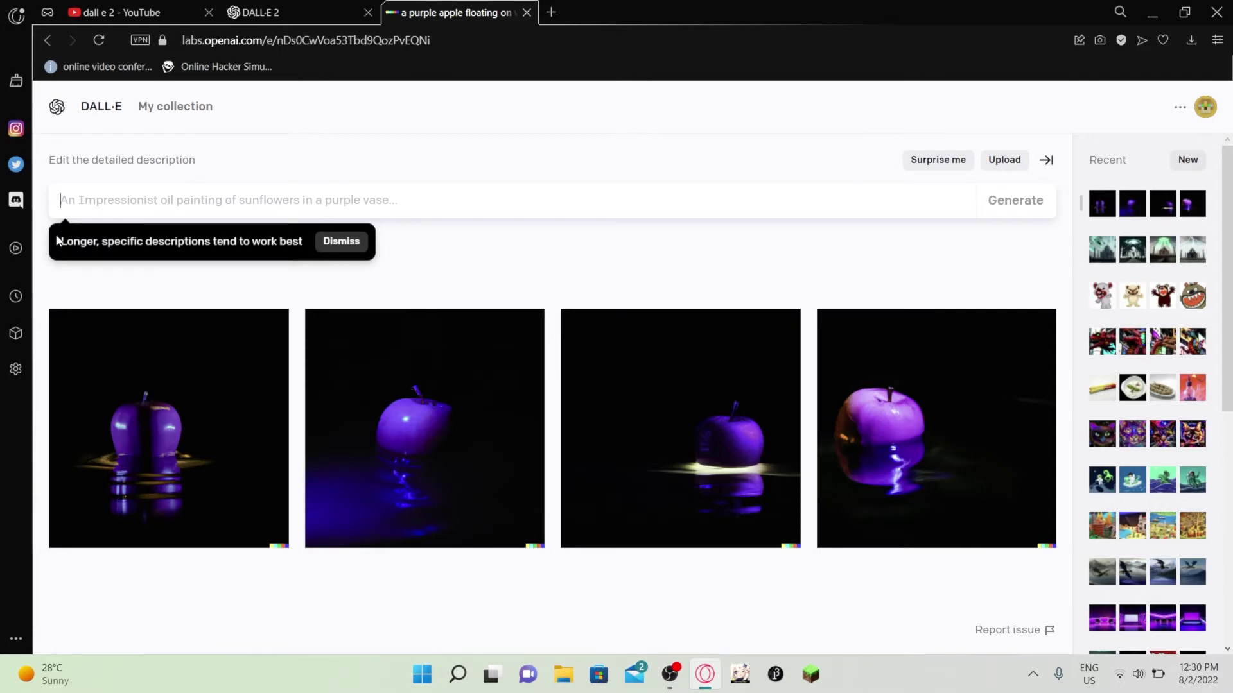
{"action": "type", "text": "a blue "}
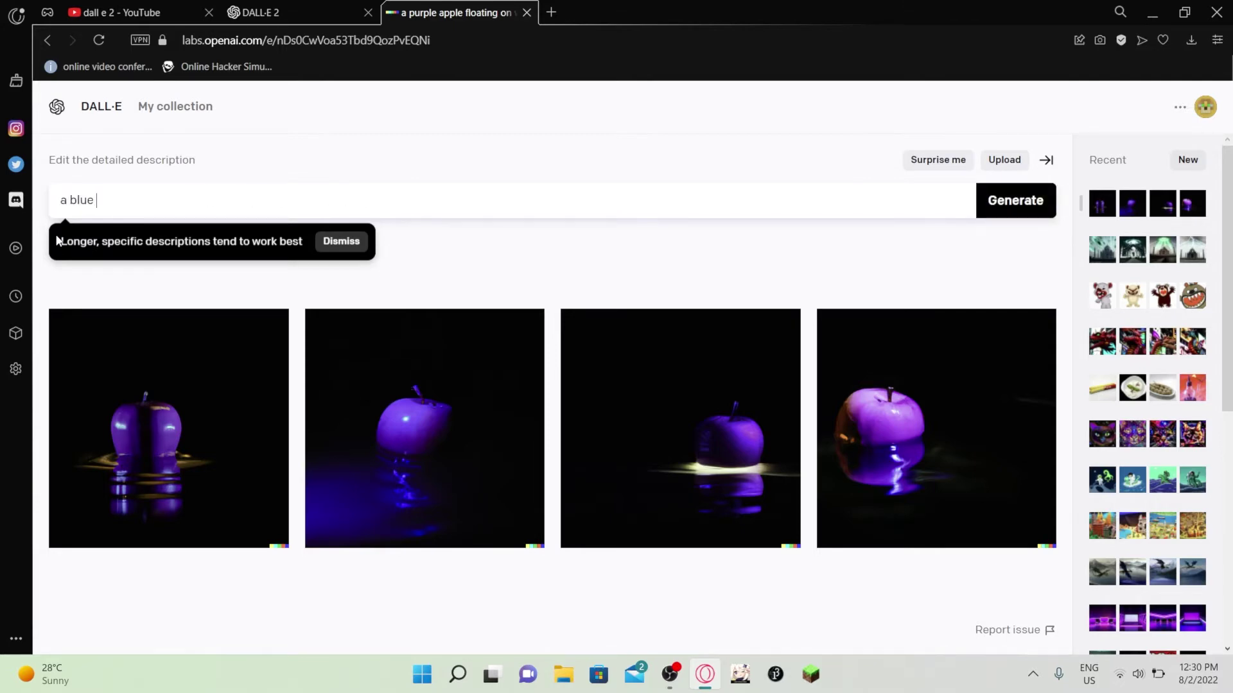
{"action": "type", "text": "robot, eating an a rainbow"}
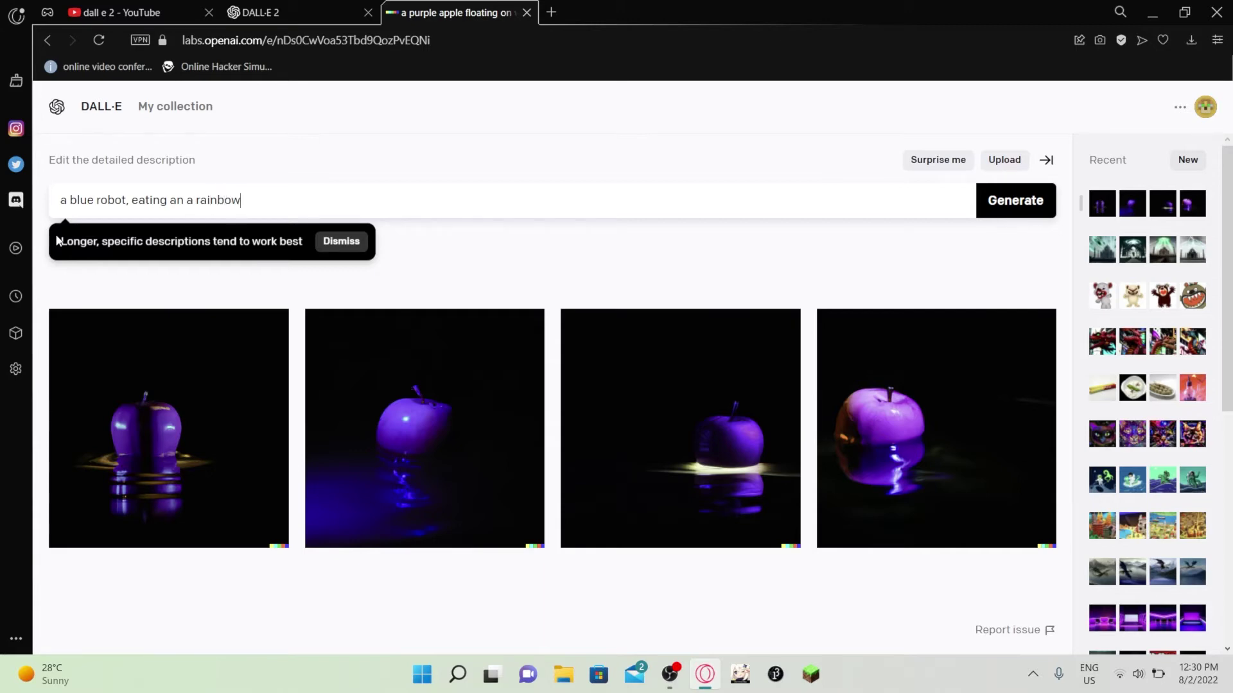
{"action": "type", "text": " apple, on top of a mountai"}
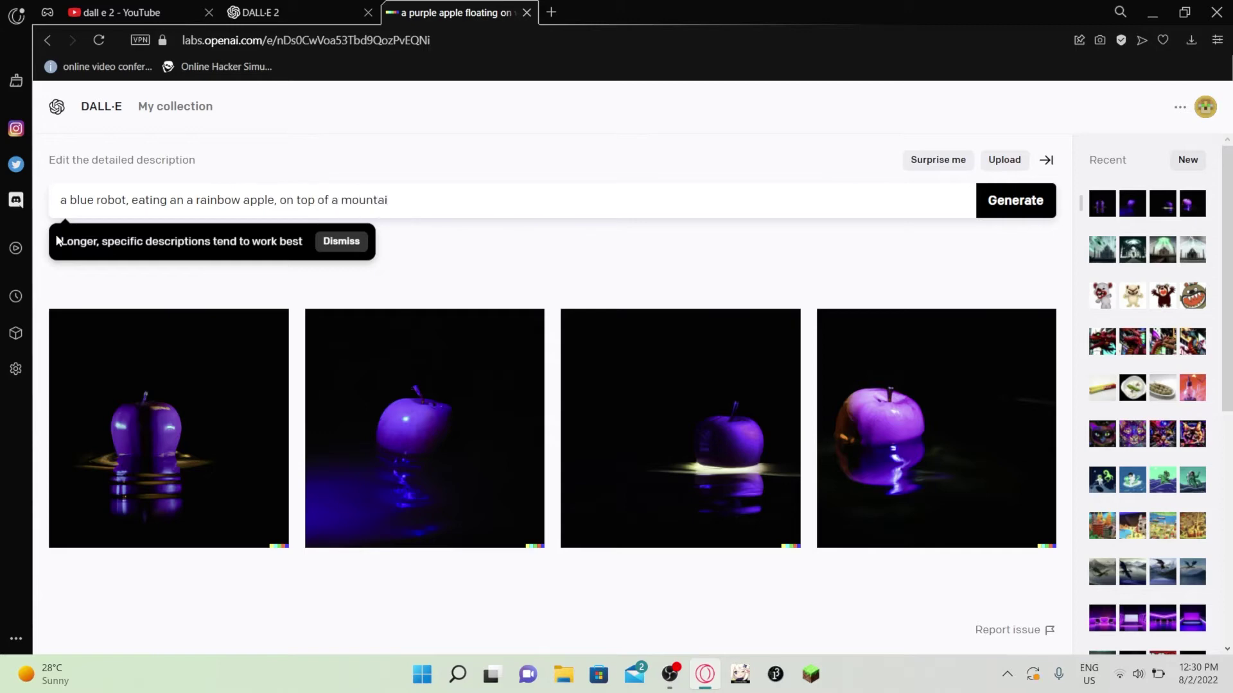
{"action": "type", "text": "n"}
{"action": "left_click", "coordinate": [984, 203]}
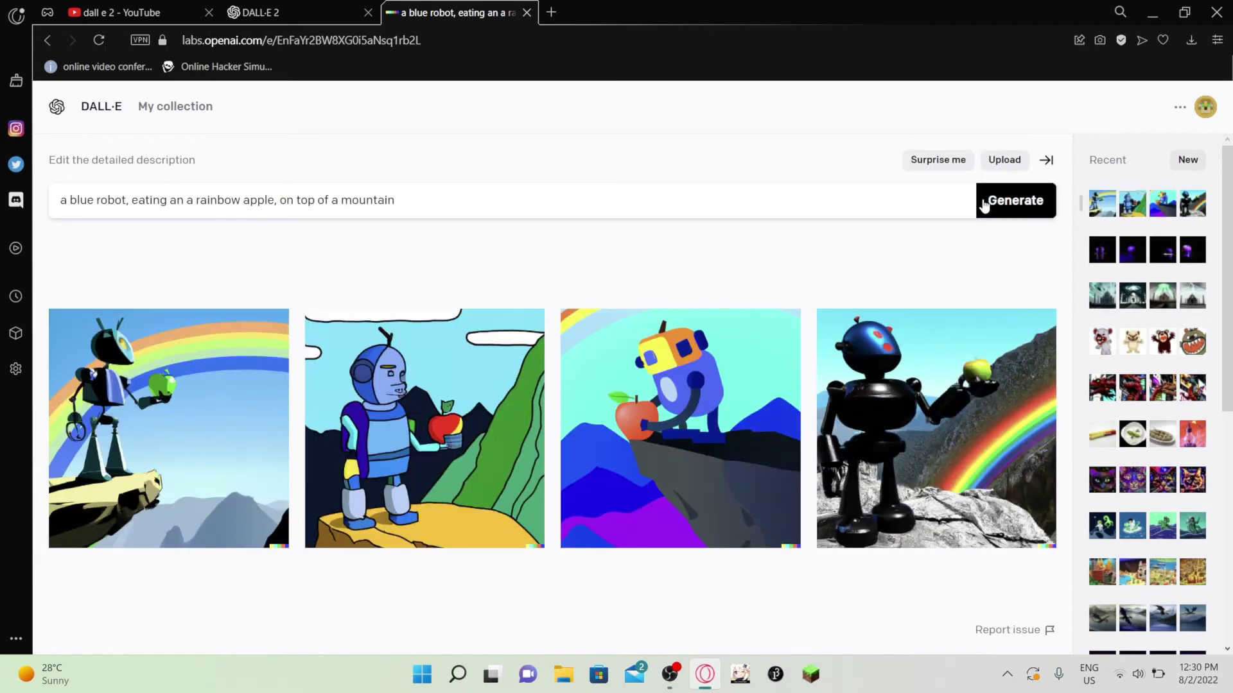
{"action": "mouse_move", "coordinate": [170, 444]}
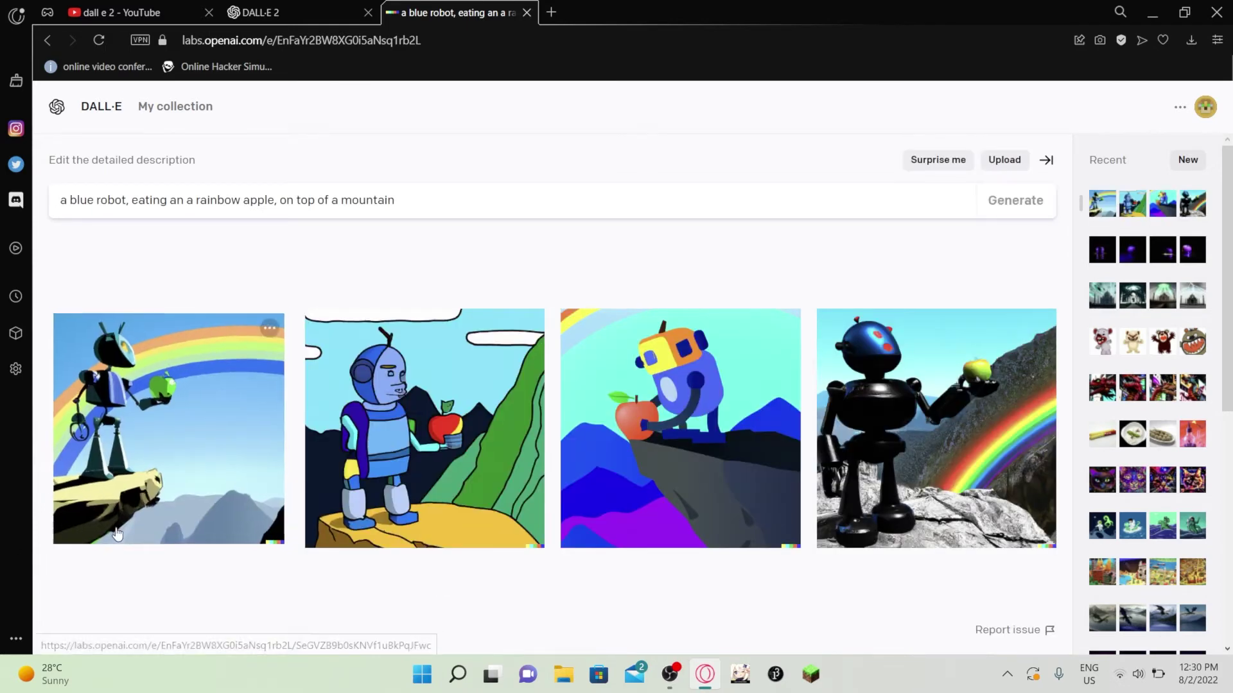
{"action": "left_click", "coordinate": [168, 443]}
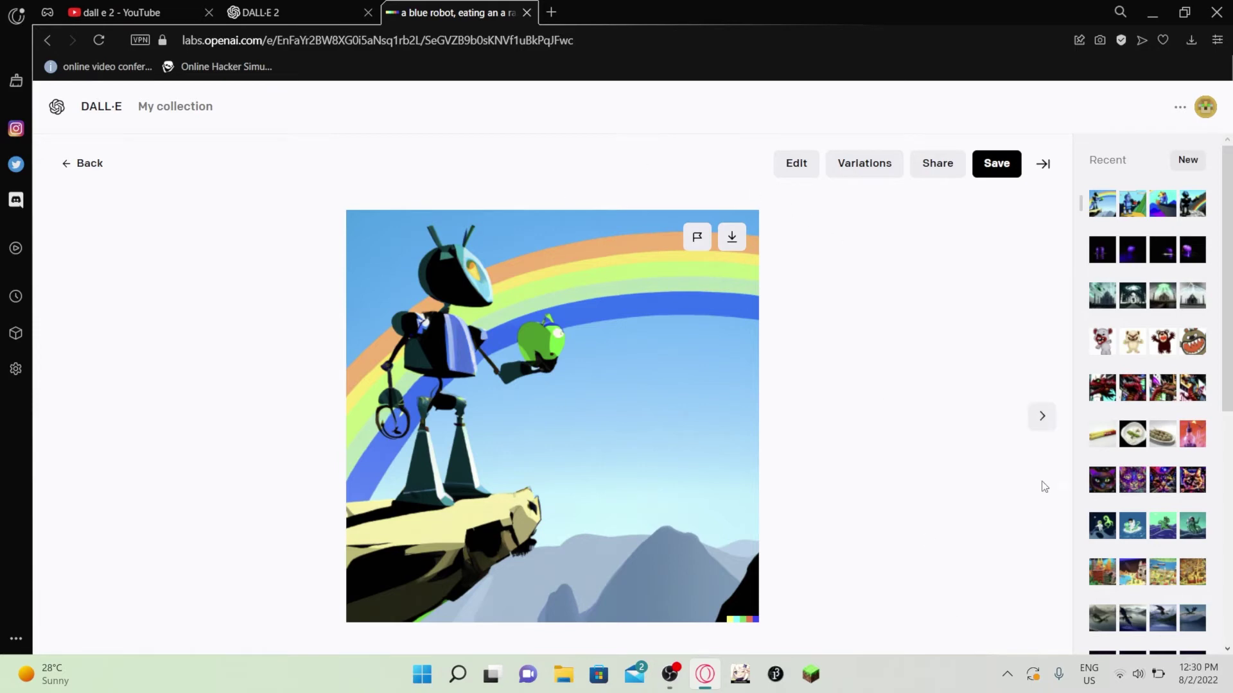
{"action": "left_click", "coordinate": [1042, 419]}
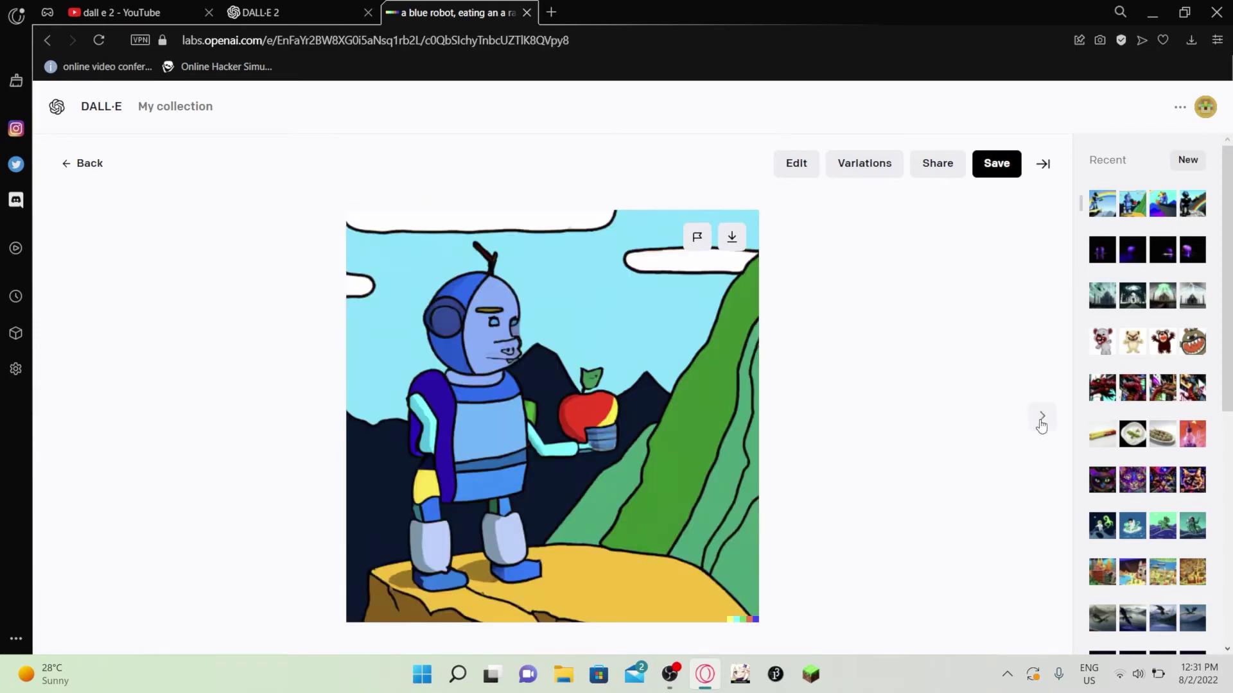
{"action": "left_click", "coordinate": [1042, 421]}
{"action": "left_click", "coordinate": [1041, 419]}
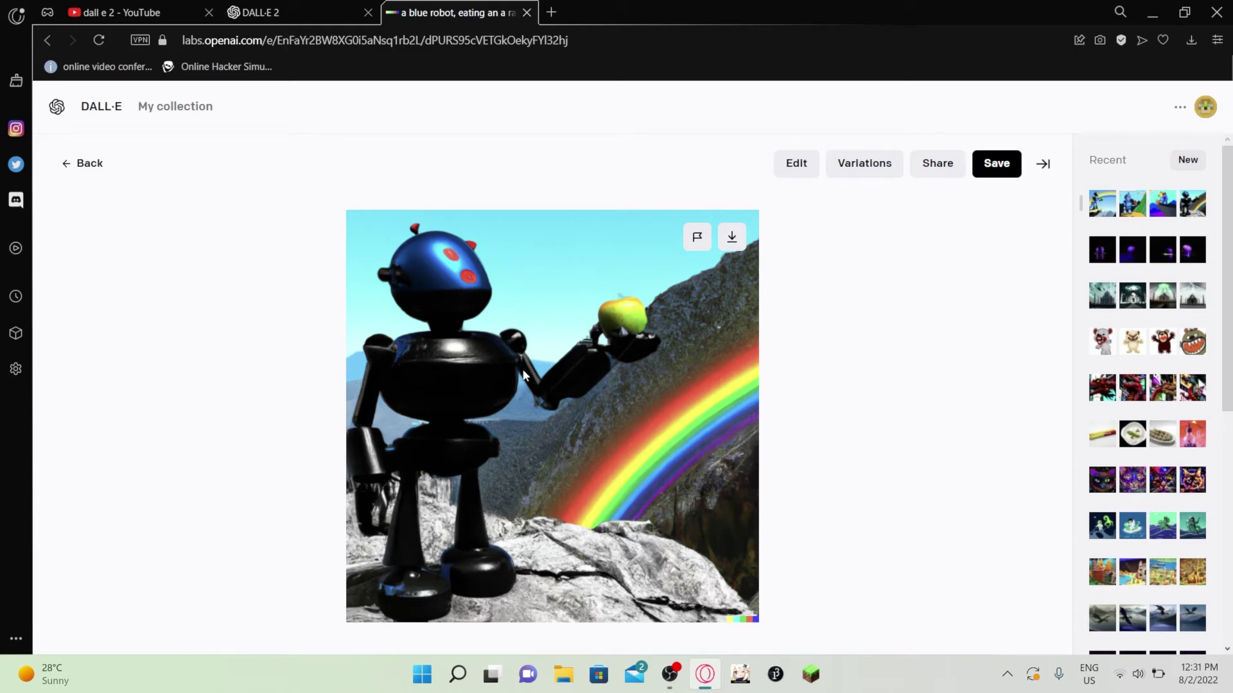
{"action": "left_click", "coordinate": [69, 165]}
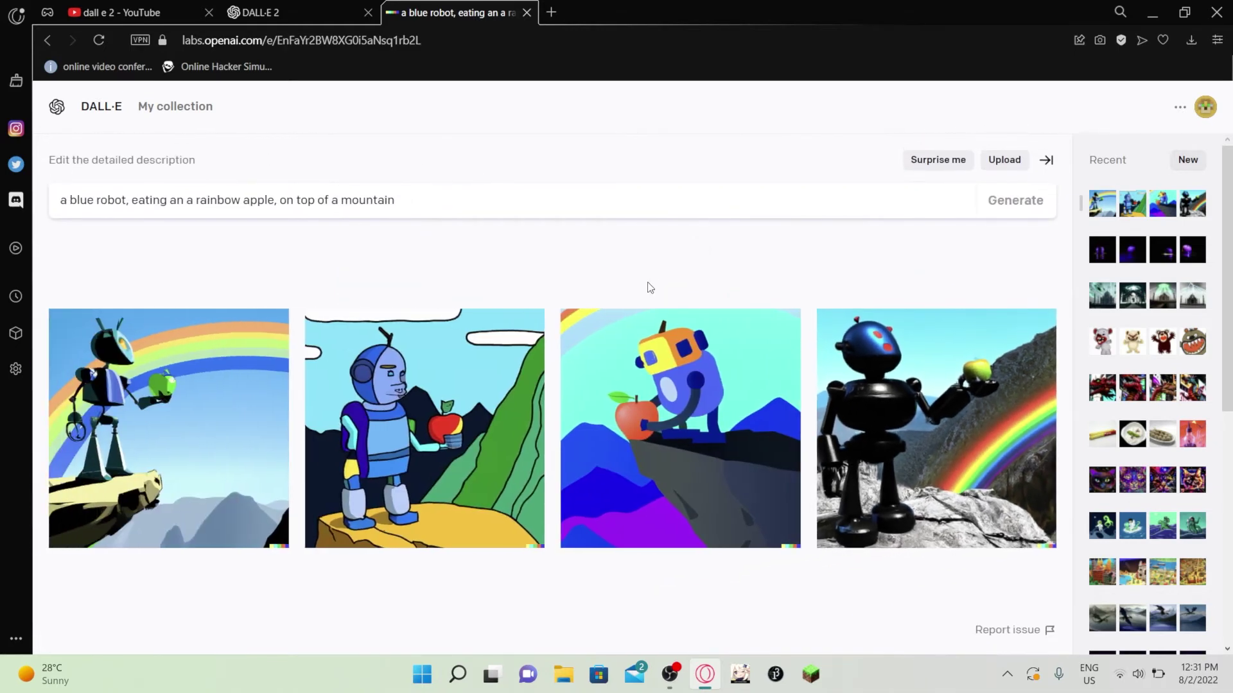
Scroll down and load the earlier cyberpunk sports car results.
{"action": "scroll", "coordinate": [1154, 462], "scroll_direction": "down", "scroll_amount": 8}
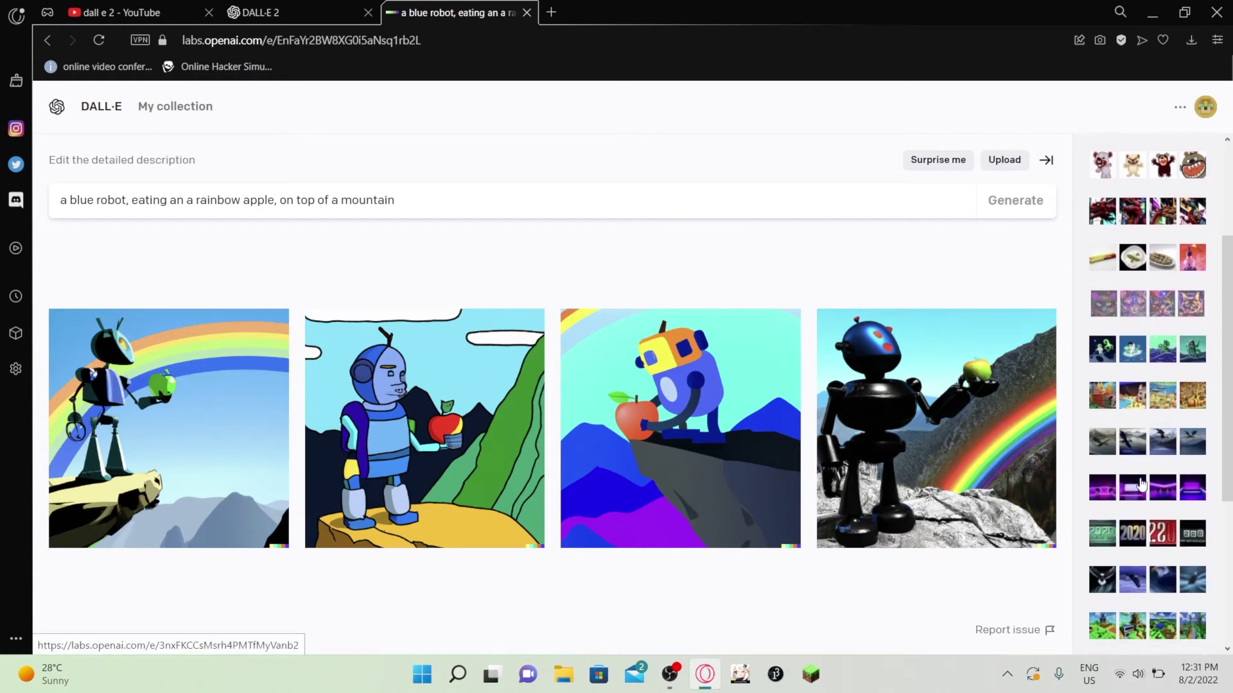
{"action": "scroll", "coordinate": [1141, 483], "scroll_direction": "down", "scroll_amount": 4}
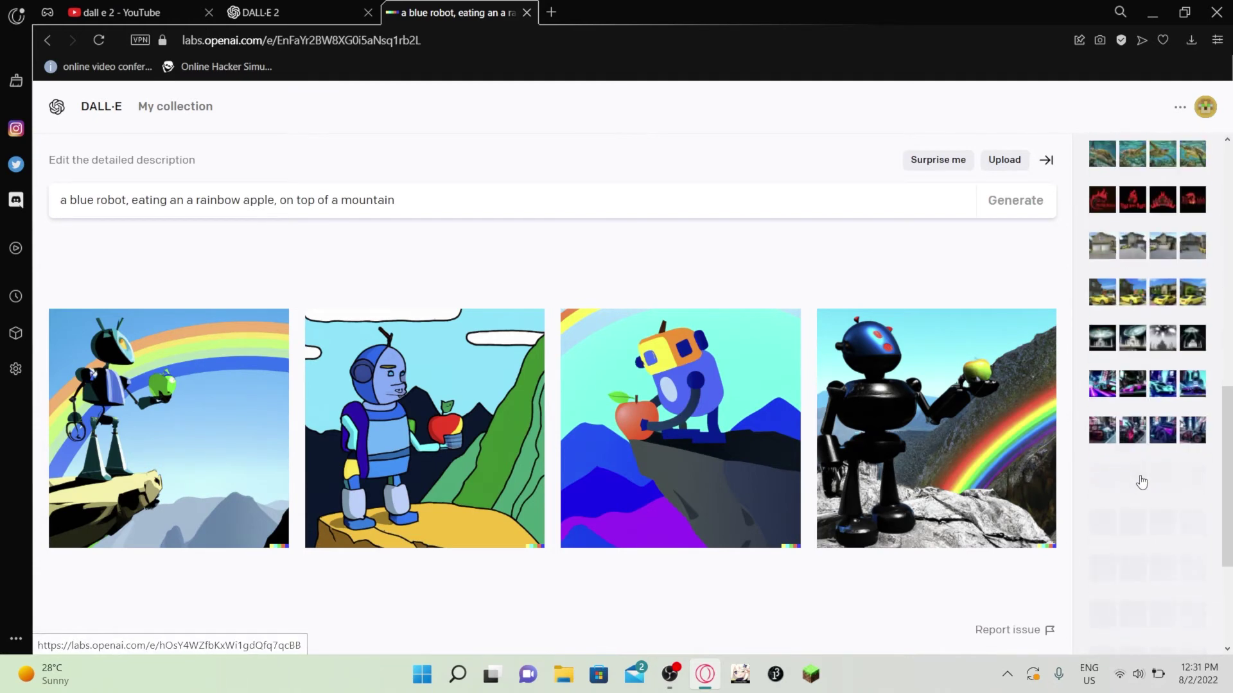
{"action": "left_click", "coordinate": [1116, 443]}
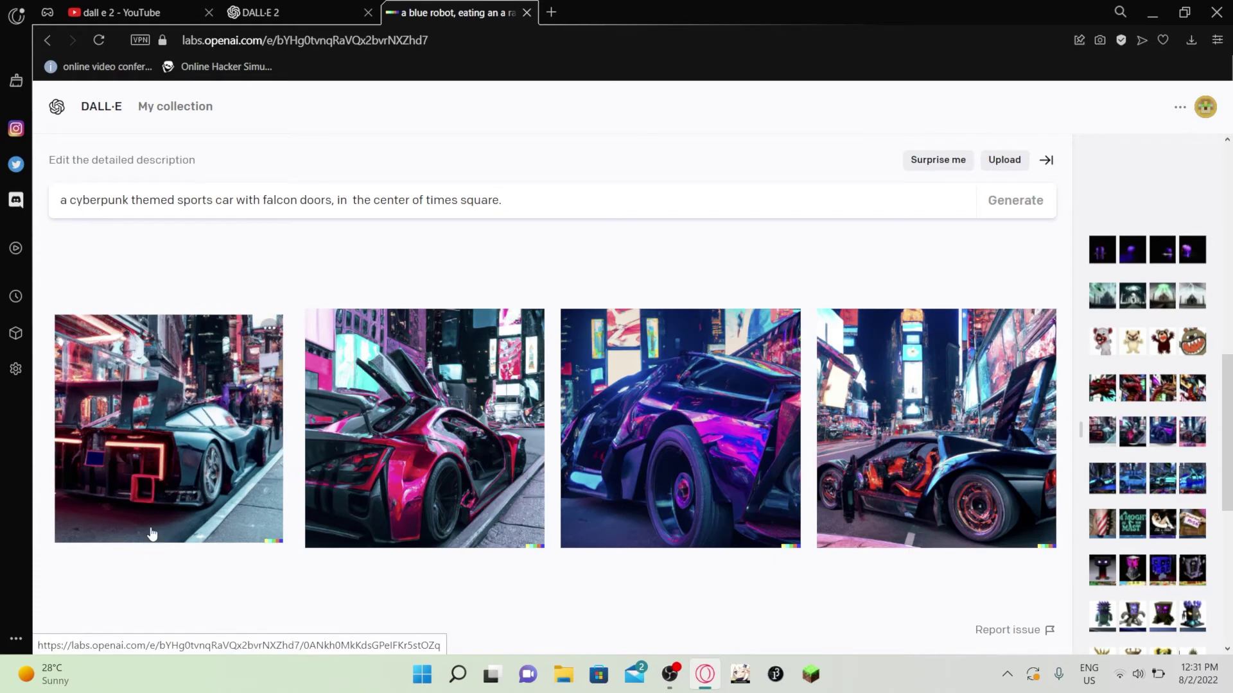
View the cyberpunk car images one by one full-size, then return to the four-image grid.
{"action": "left_click", "coordinate": [173, 420]}
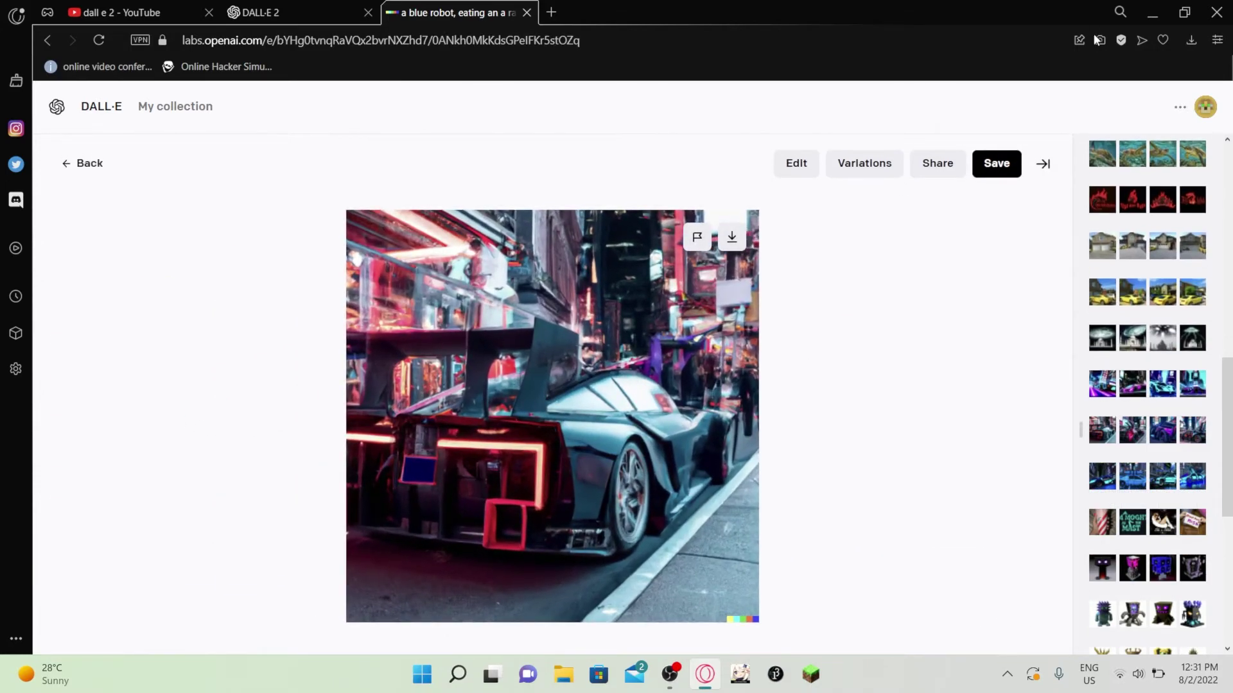
{"action": "left_click", "coordinate": [1042, 419]}
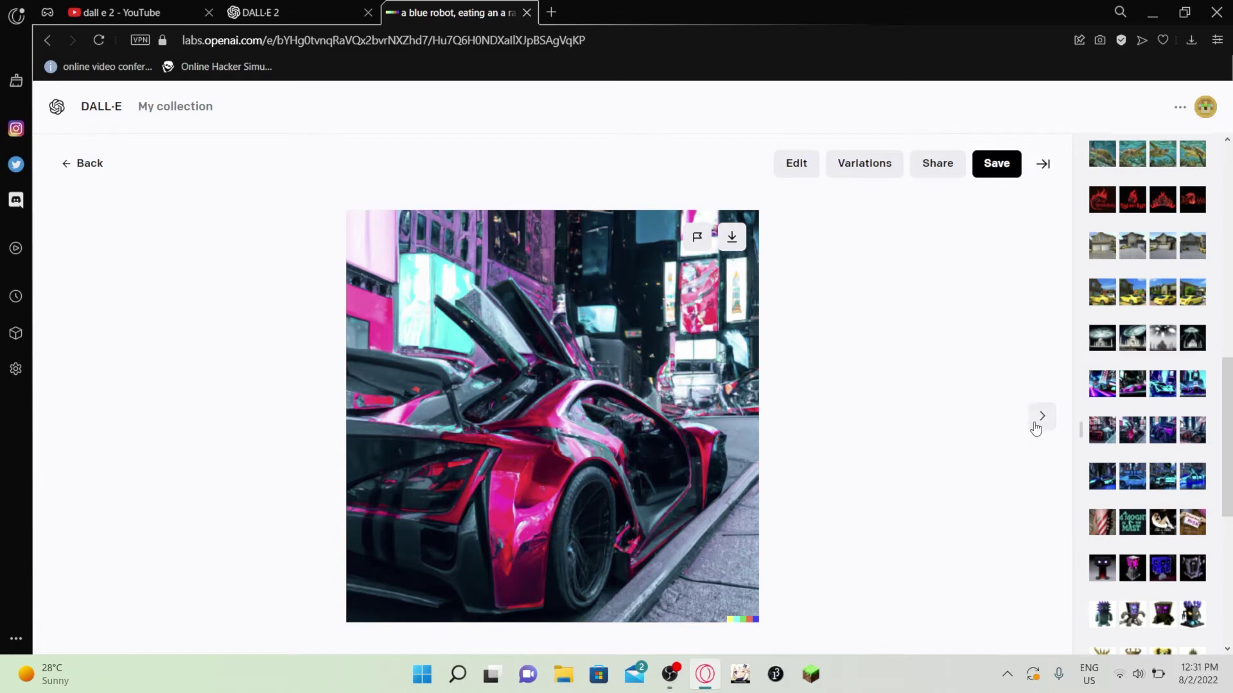
{"action": "left_click", "coordinate": [1036, 427]}
{"action": "left_click", "coordinate": [1036, 426]}
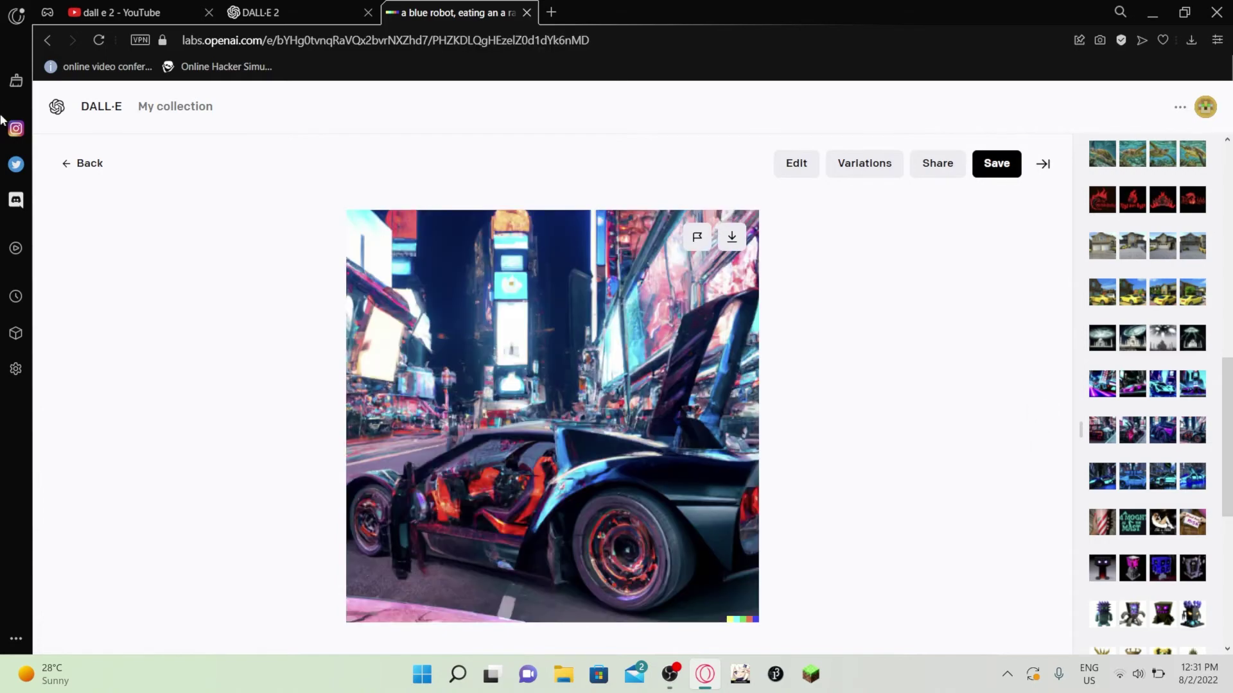
{"action": "left_click", "coordinate": [78, 165]}
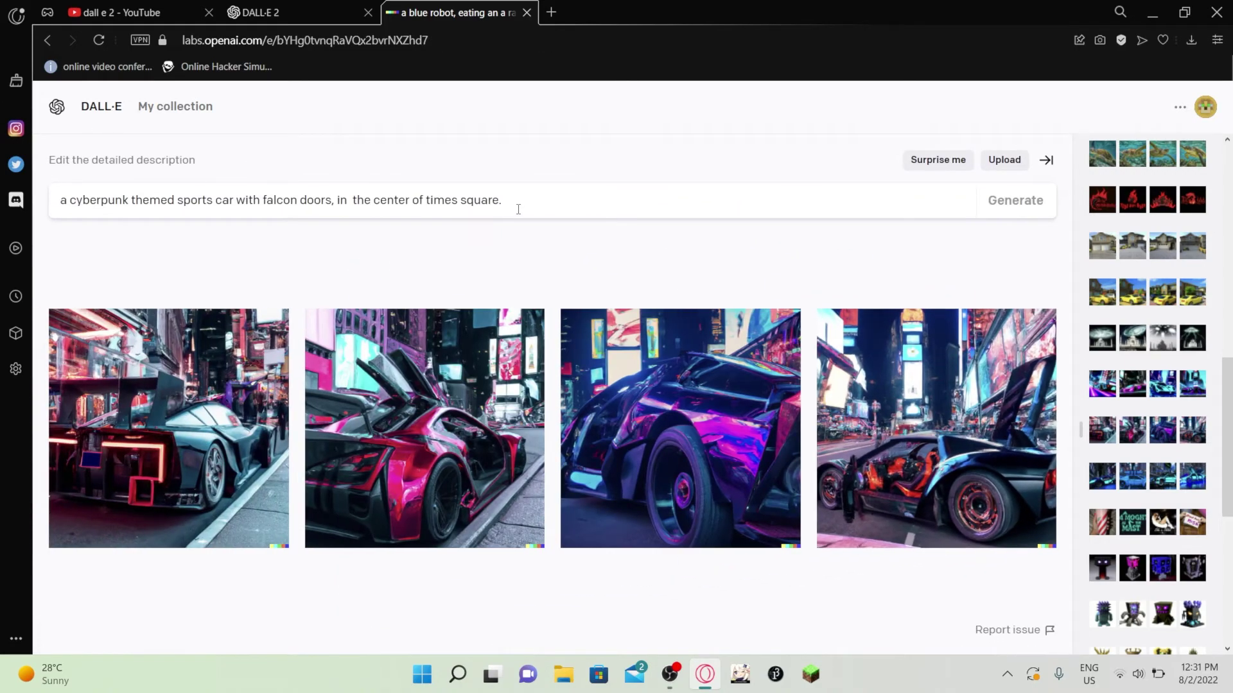
Clear the car prompt and type 'a mona lisa styled painting of a', correcting typos.
{"action": "left_click_drag", "start_coordinate": [517, 204], "coordinate": [135, 201]}
{"action": "key", "text": "ctrl+a"}
{"action": "key", "text": "BackSpace"}
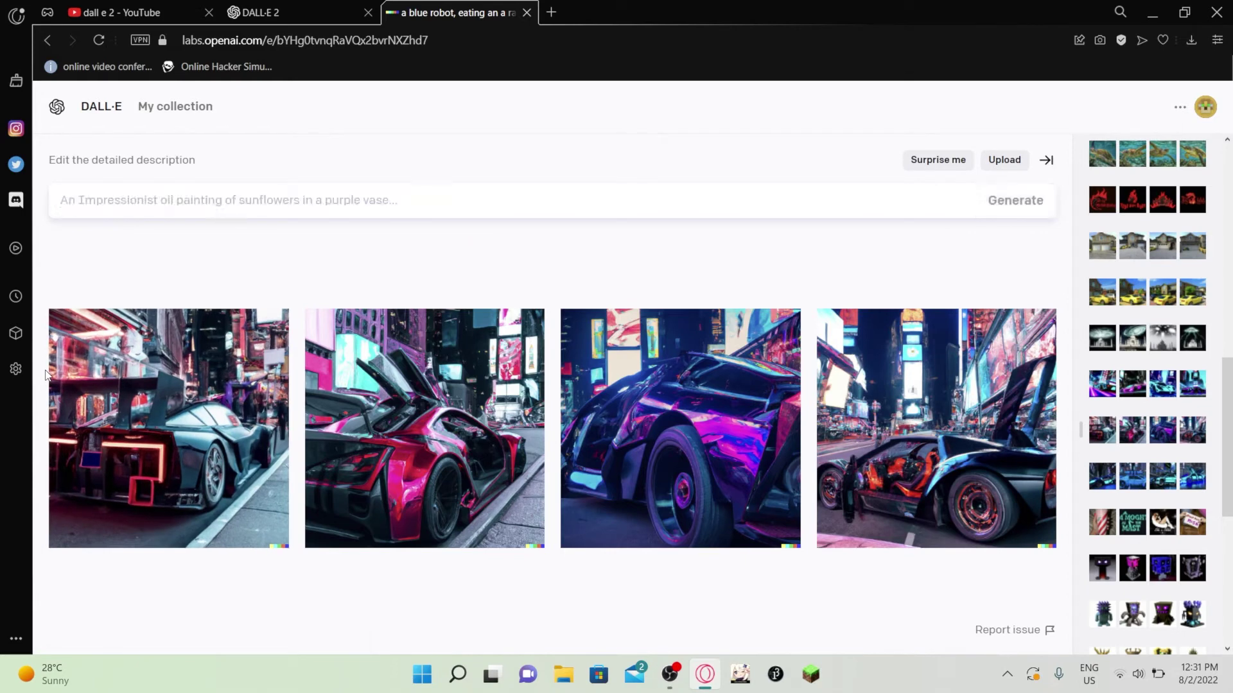
{"action": "type", "text": "a"}
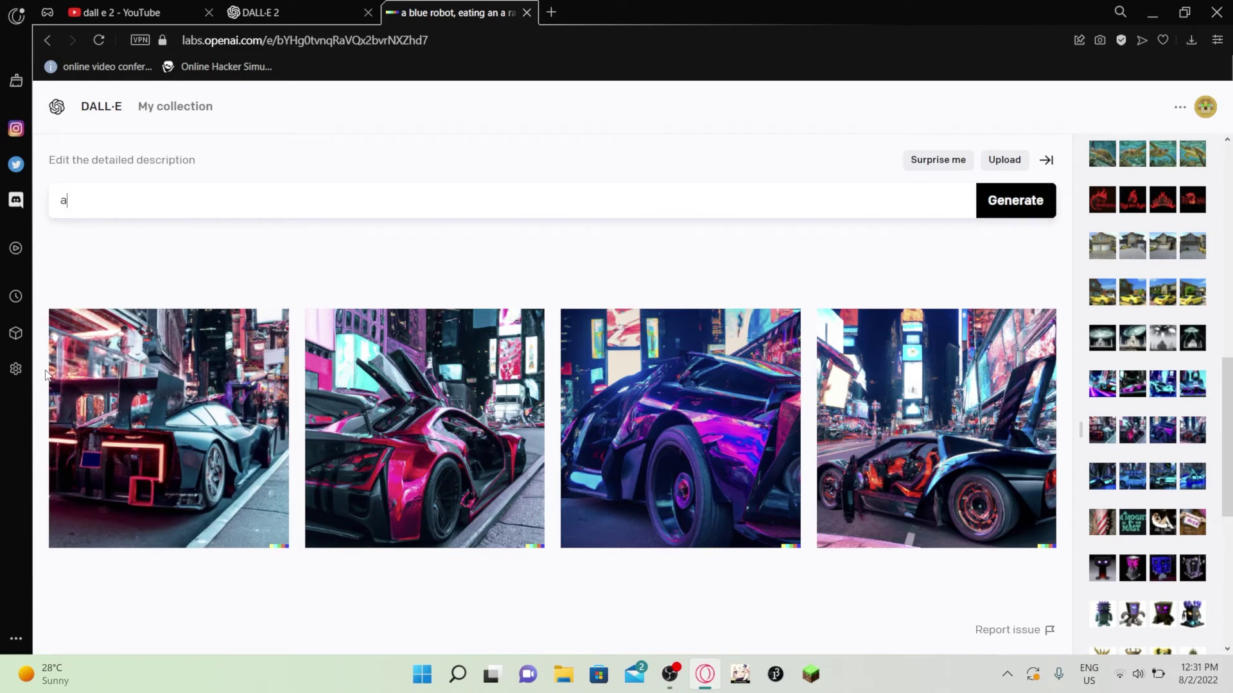
{"action": "type", "text": " mona"}
{"action": "key", "text": "BackSpace"}
{"action": "type", "text": "a lisa st"}
{"action": "type", "text": "ylee"}
{"action": "key", "text": "BackSpace"}
{"action": "key", "text": "BackSpace"}
{"action": "type", "text": "iled"}
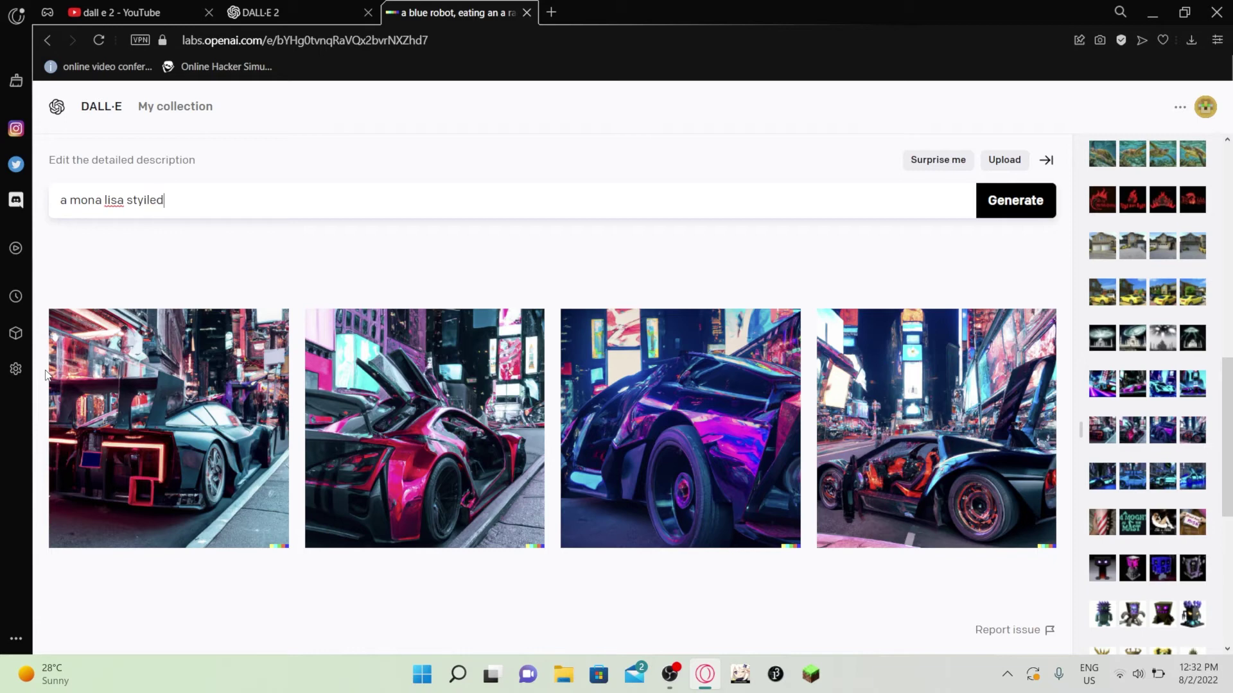
{"action": "key", "text": "BackSpace"}
{"action": "key", "text": "BackSpace"}
{"action": "key", "text": "BackSpace"}
{"action": "key", "text": "BackSpace"}
{"action": "type", "text": "les"}
{"action": "type", "text": "d "}
{"action": "type", "text": "paining o"}
{"action": "type", "text": "f a"}
{"action": "type", "text": " dog"}
{"action": "key", "text": "BackSpace"}
{"action": "key", "text": "BackSpace"}
{"action": "key", "text": "BackSpace"}
{"action": "key", "text": "BackSpace"}
{"action": "key", "text": "BackSpace"}
Finish the prompt with 'dog, catching a ball on a sunny day', fixing the spelling, and generate.
{"action": "type", "text": "dog, chatch"}
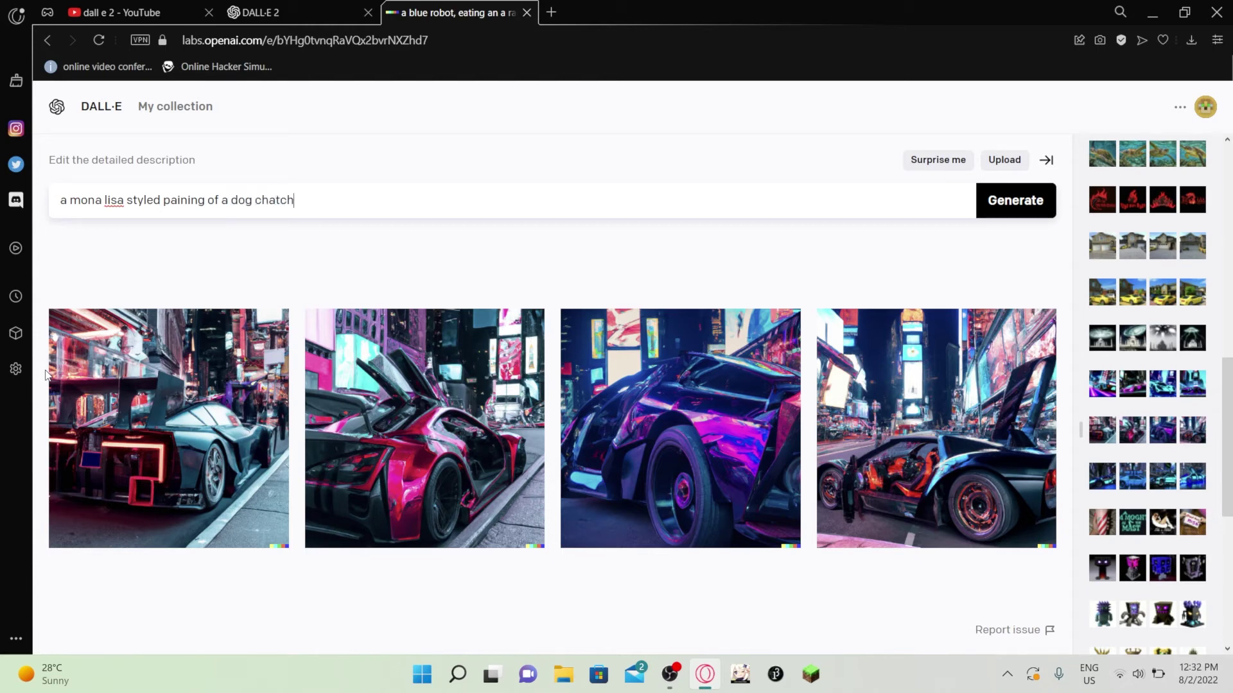
{"action": "type", "text": "ing a ball"}
{"action": "right_click", "coordinate": [316, 207]}
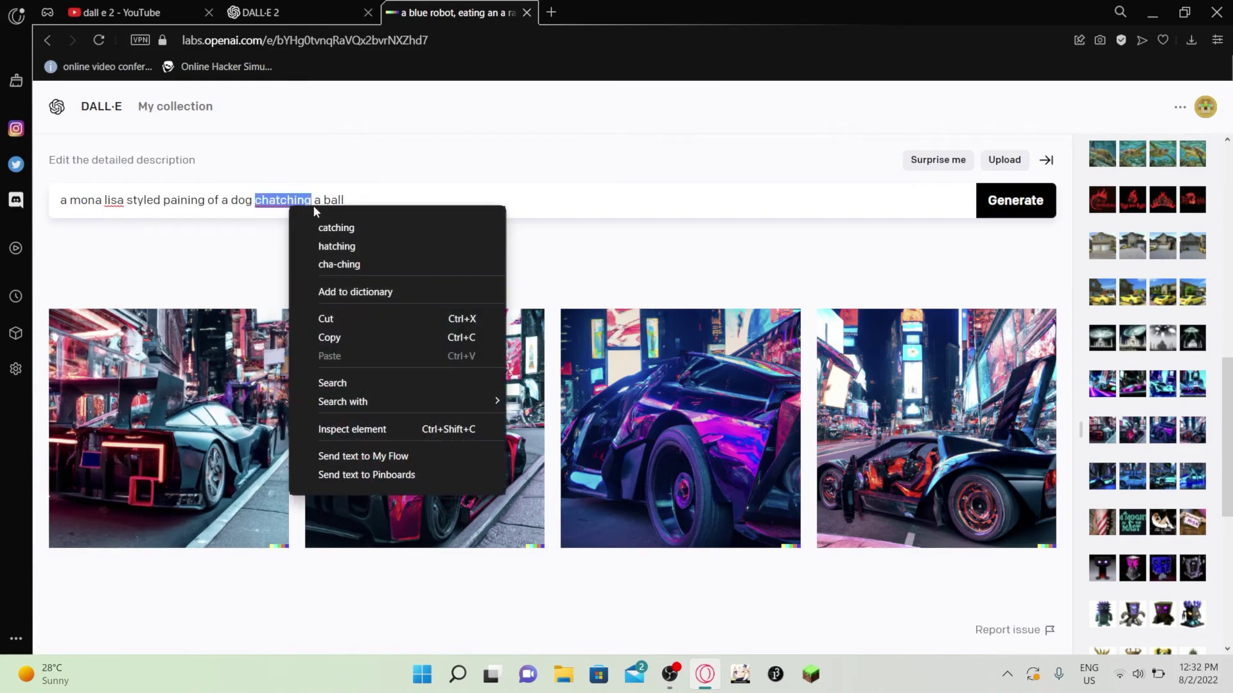
{"action": "left_click", "coordinate": [325, 228]}
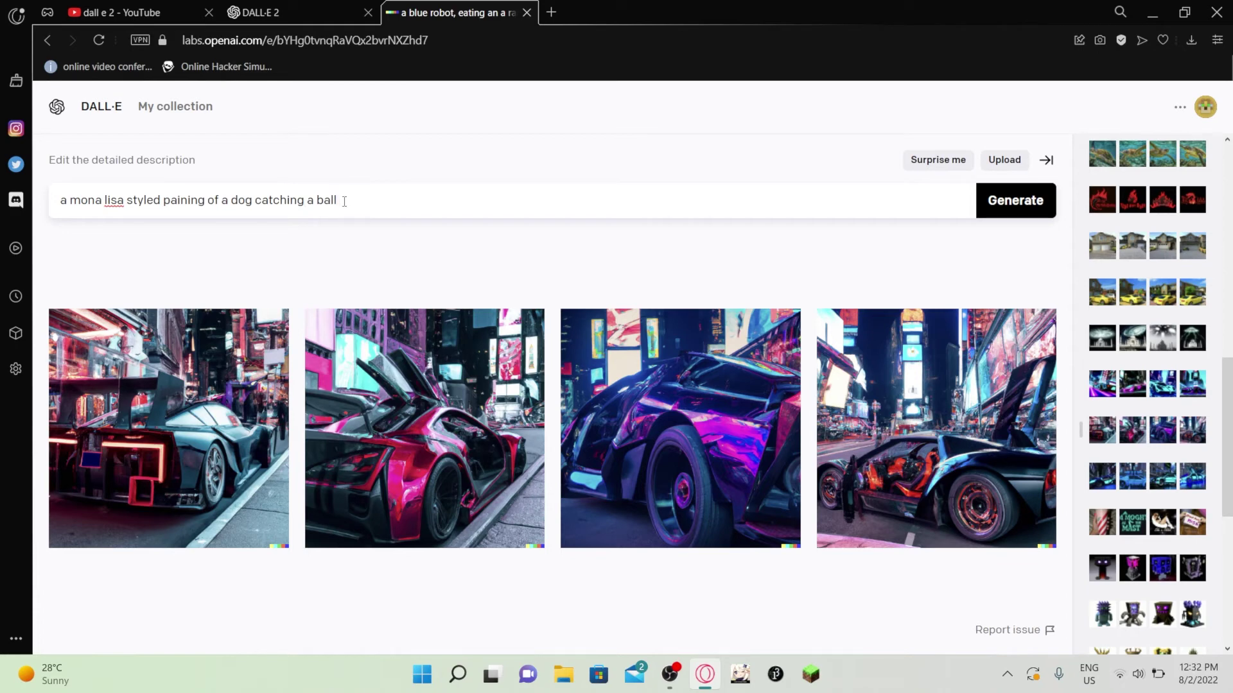
{"action": "type", "text": "on a sunny day"}
{"action": "left_click", "coordinate": [1009, 194]}
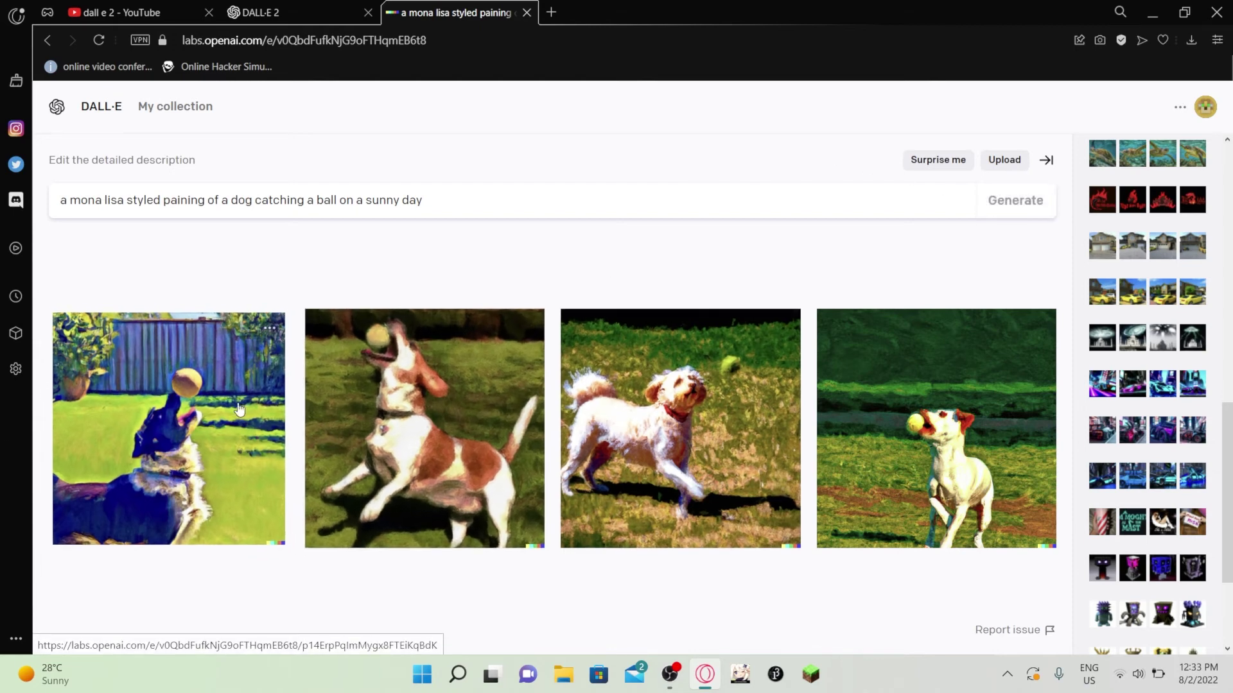
Replace the dog prompt with 'a colorful absract drawing of a dolphin jumping over a sunset, digital art'.
{"action": "left_click_drag", "start_coordinate": [439, 211], "coordinate": [60, 212]}
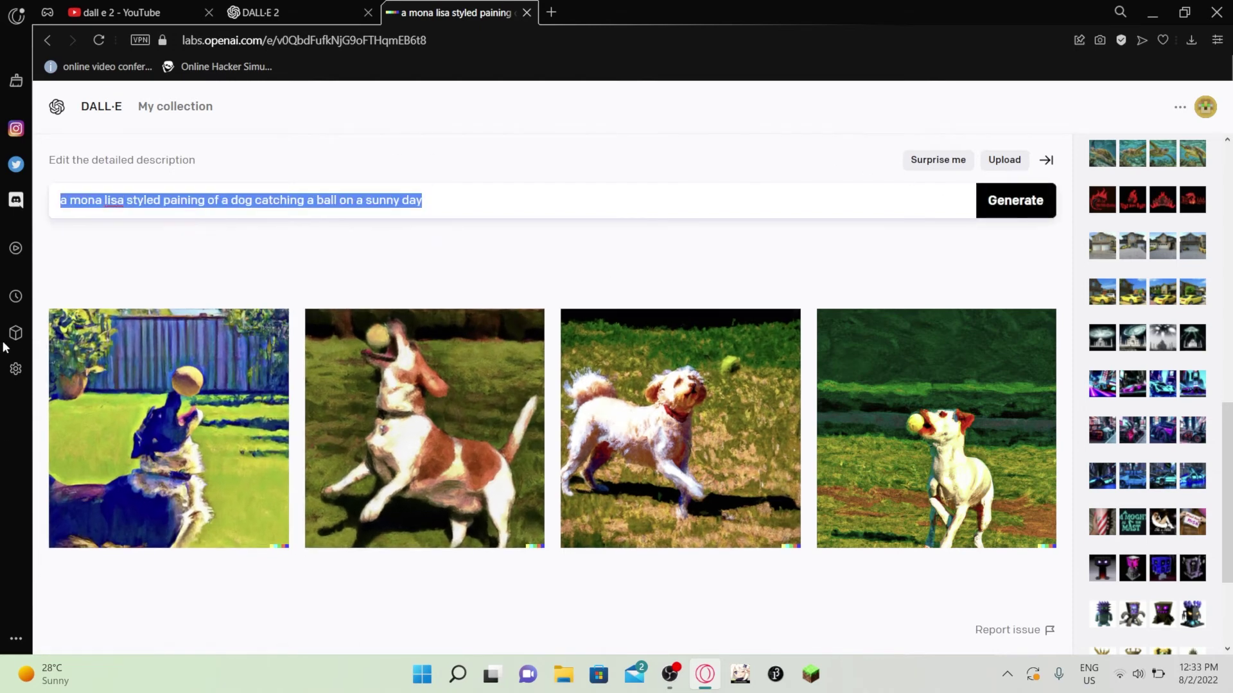
{"action": "key", "text": "BackSpace"}
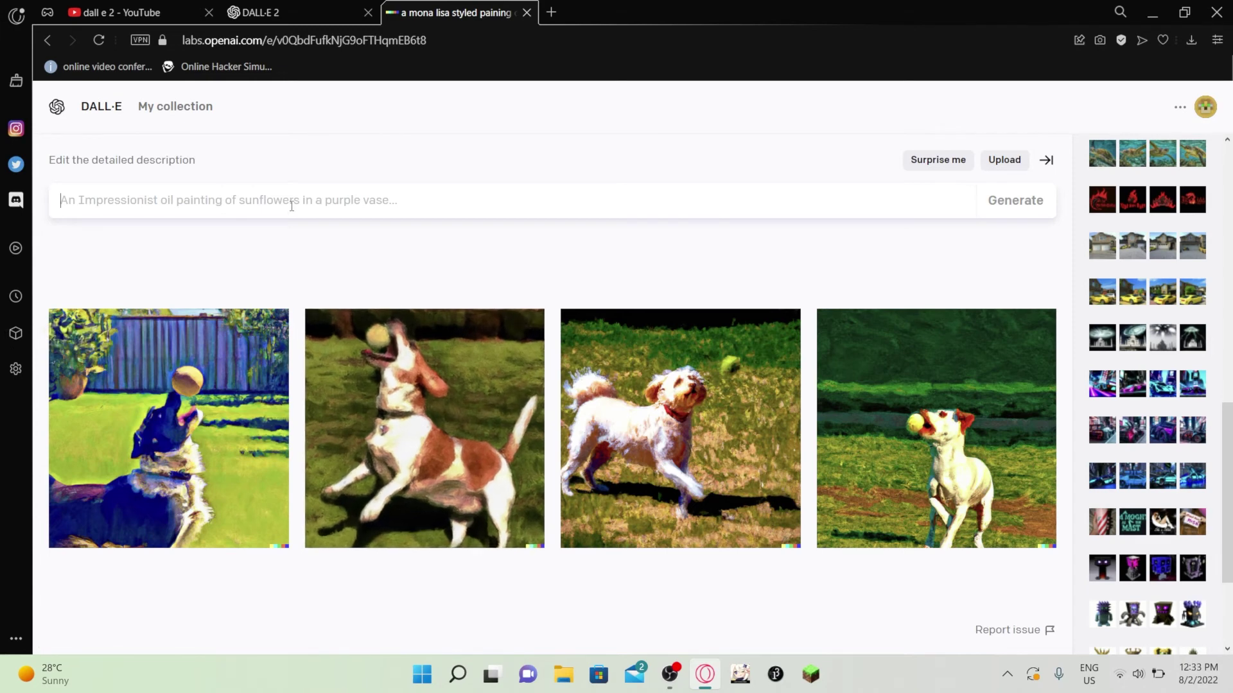
{"action": "type", "text": "an"}
{"action": "key", "text": "BackSpace"}
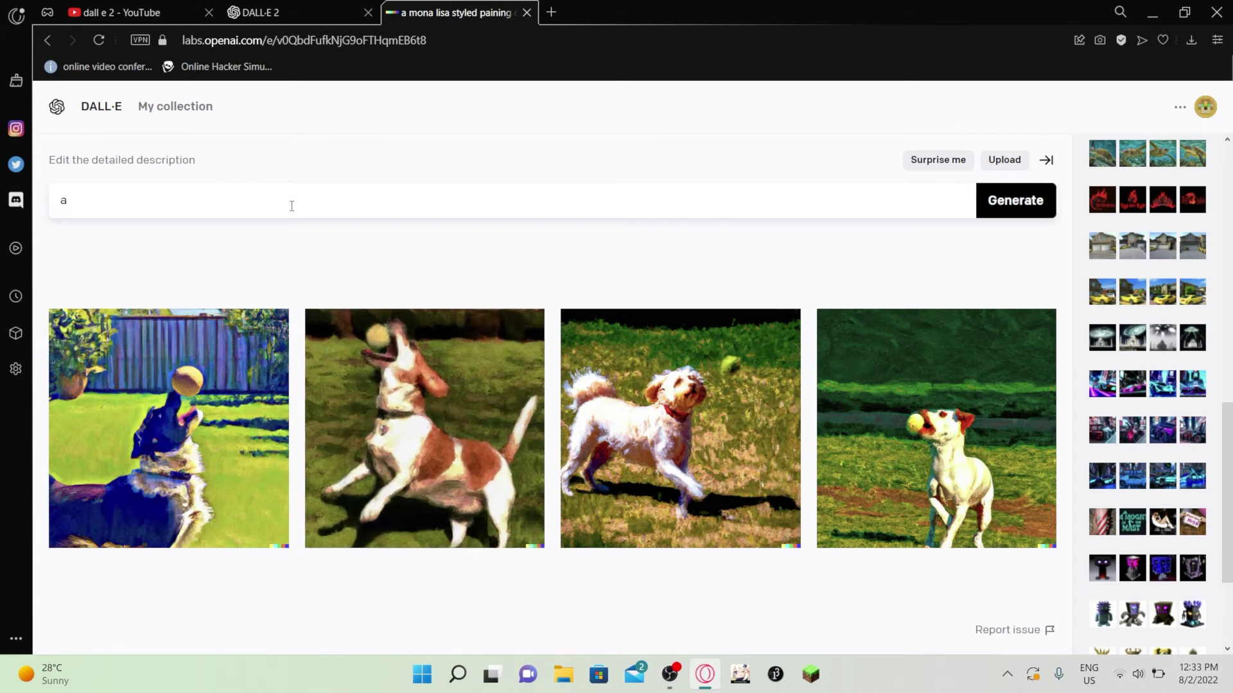
{"action": "type", "text": "colorful absract"}
{"action": "type", "text": "drawin"}
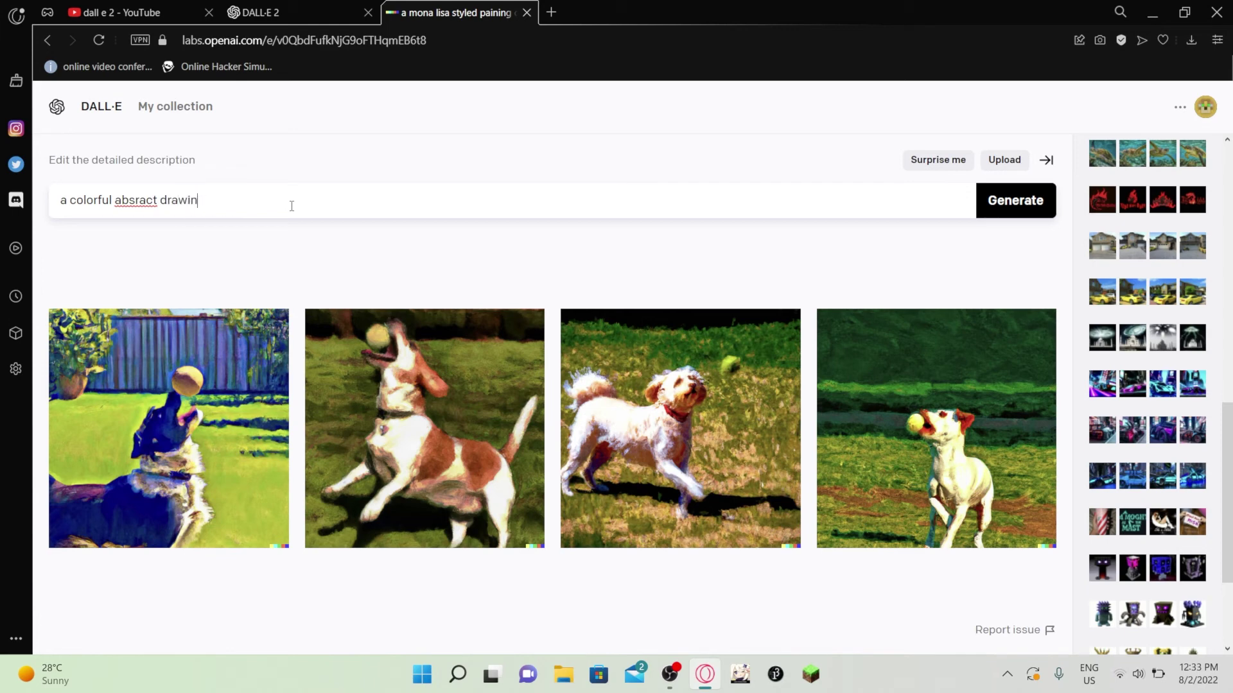
{"action": "type", "text": "g of "}
{"action": "type", "text": "a"}
{"action": "type", "text": " dolphin"}
{"action": "type", "text": ", "}
{"action": "type", "text": "sun"}
{"action": "key", "text": "BackSpace"}
{"action": "key", "text": "BackSpace"}
{"action": "key", "text": "BackSpace"}
{"action": "type", "text": "j"}
{"action": "key", "text": "BackSpace"}
{"action": "key", "text": "BackSpace"}
{"action": "type", "text": "jumping over a sunset"}
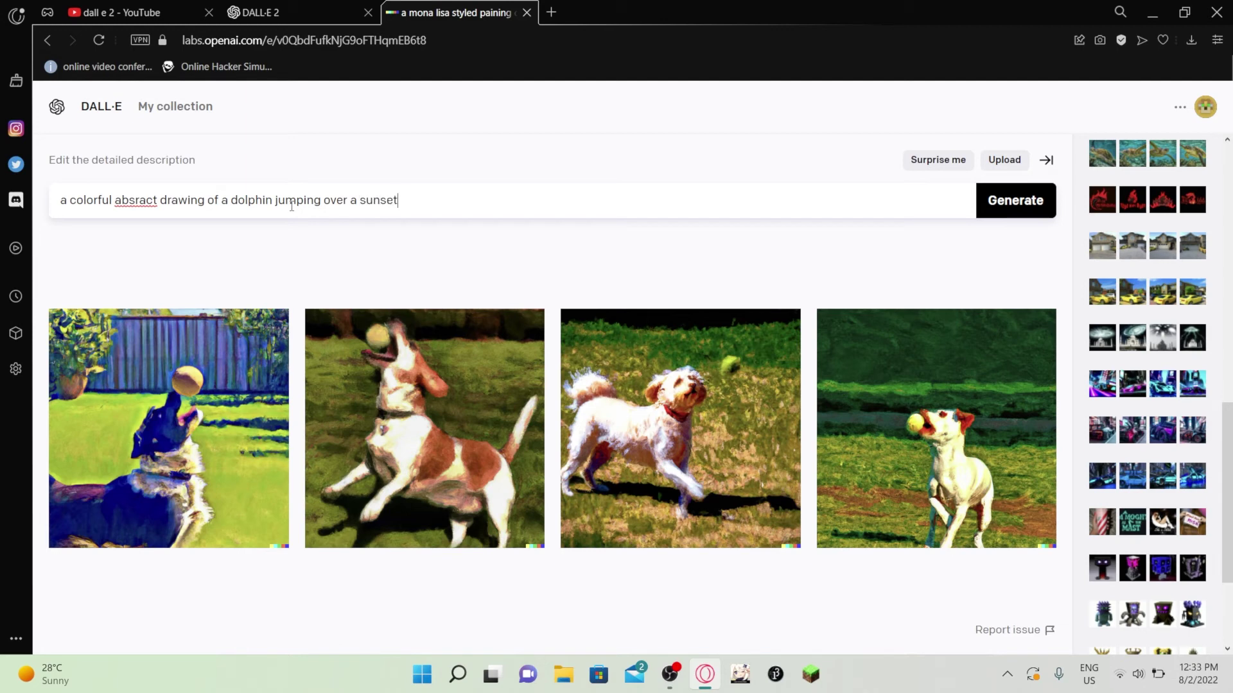
{"action": "type", "text": ", digital art"}
Generate the dolphin paintings, view all four full-size, and return to the results grid.
{"action": "left_click", "coordinate": [1014, 209]}
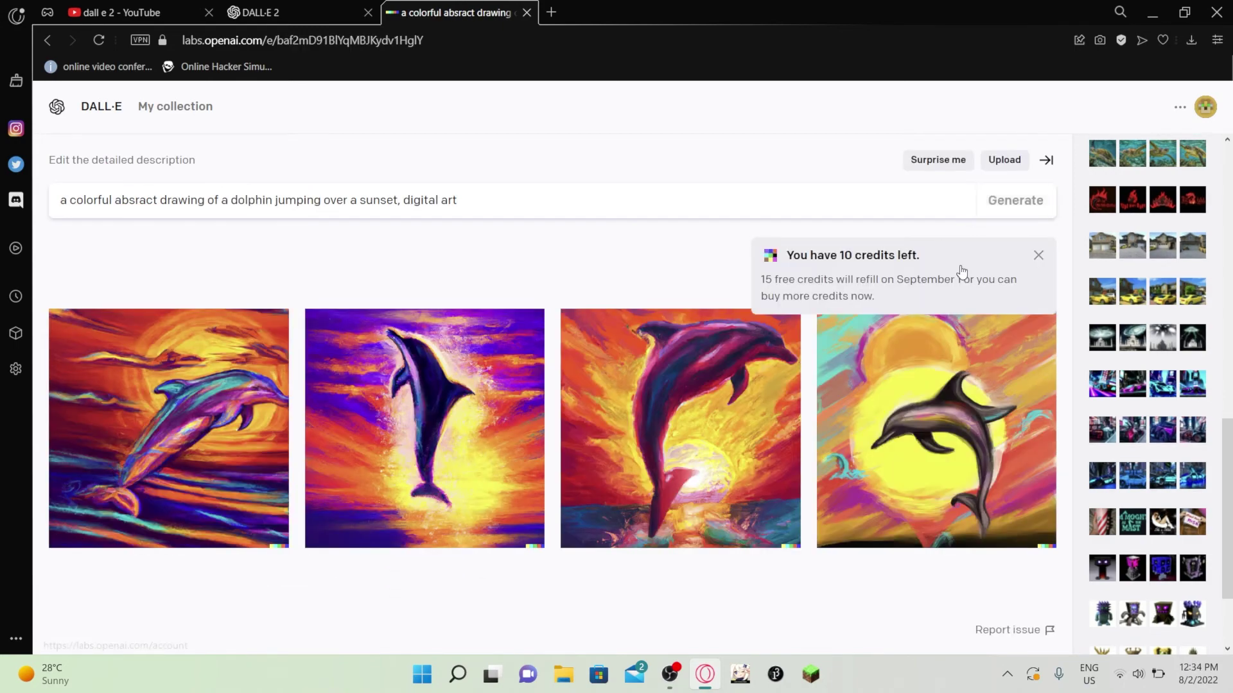
{"action": "left_click", "coordinate": [222, 487]}
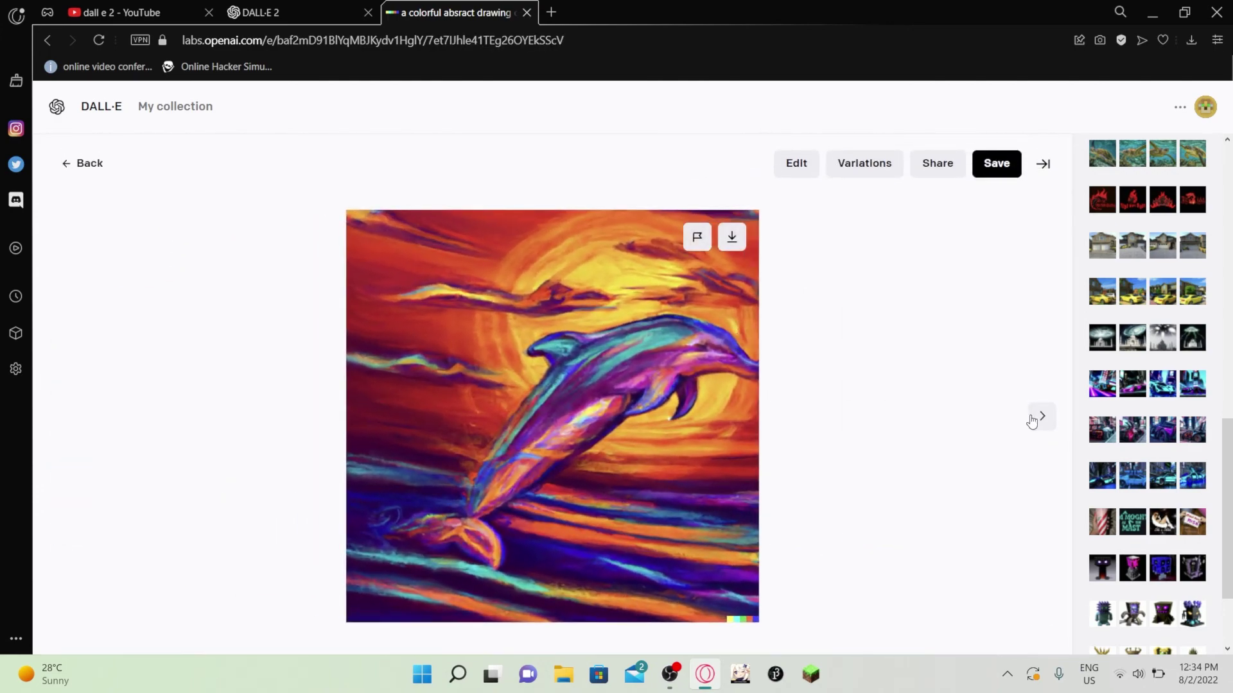
{"action": "left_click", "coordinate": [1039, 419]}
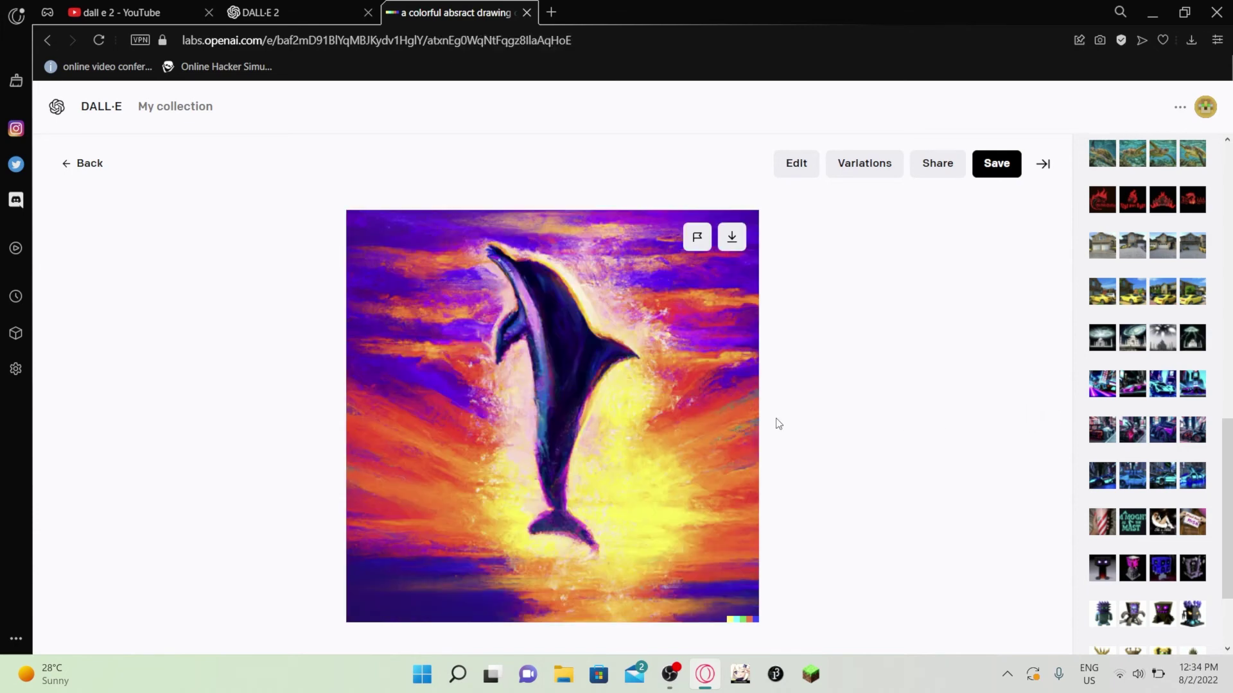
{"action": "left_click", "coordinate": [1038, 414]}
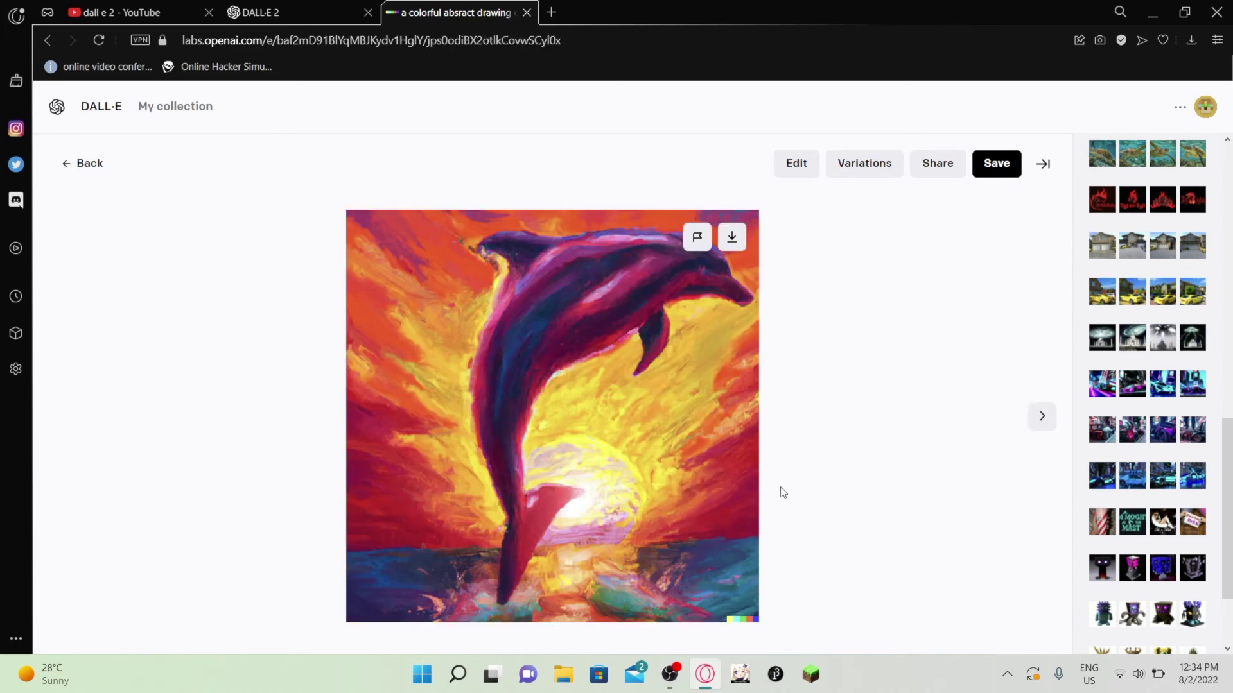
{"action": "left_click", "coordinate": [1037, 417]}
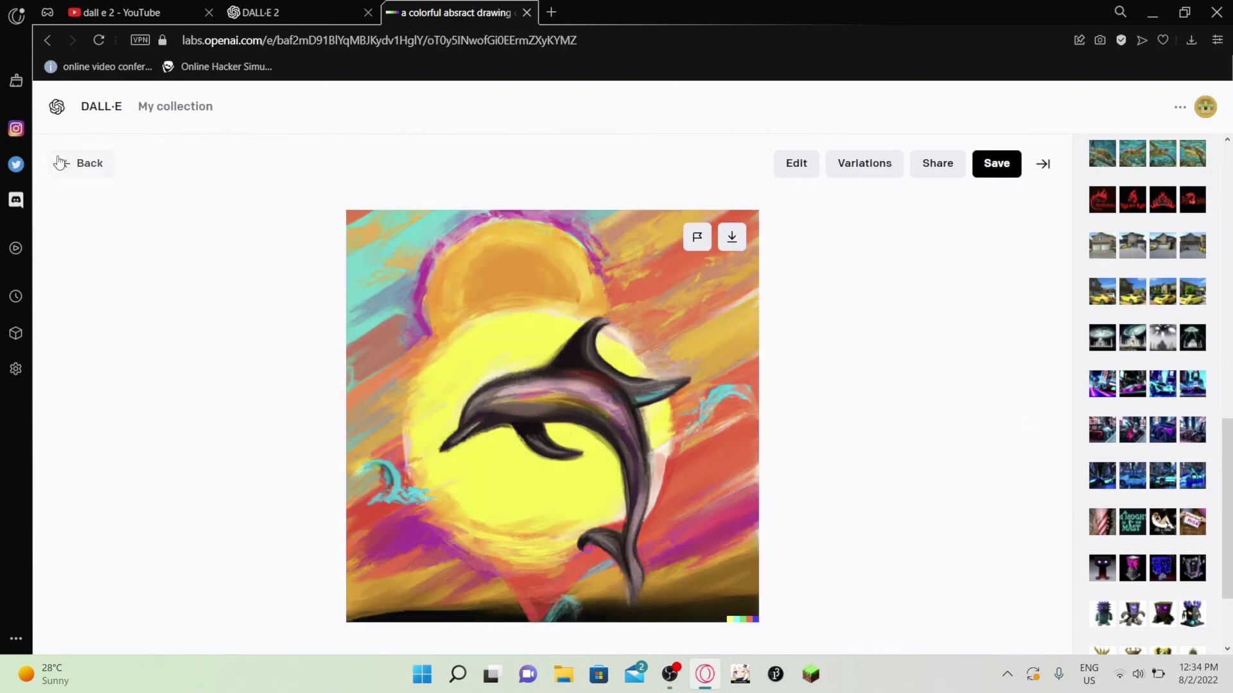
{"action": "left_click", "coordinate": [85, 164]}
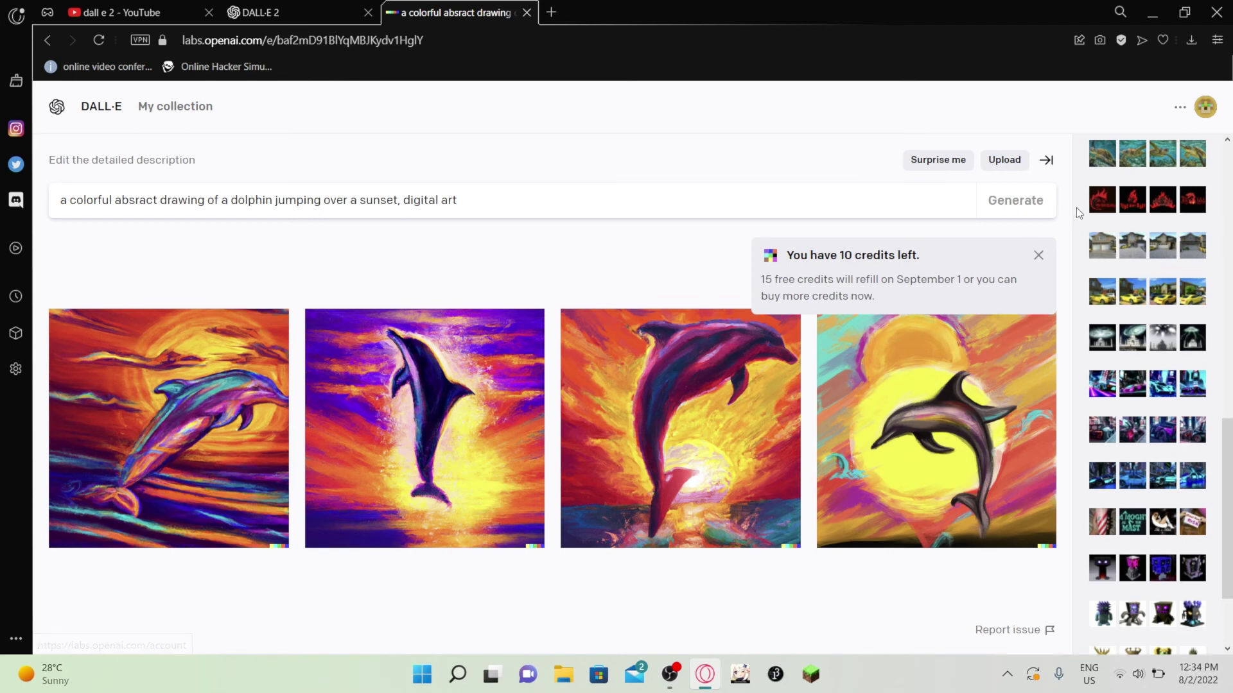
{"action": "scroll", "coordinate": [1128, 289], "scroll_direction": "down", "scroll_amount": 10}
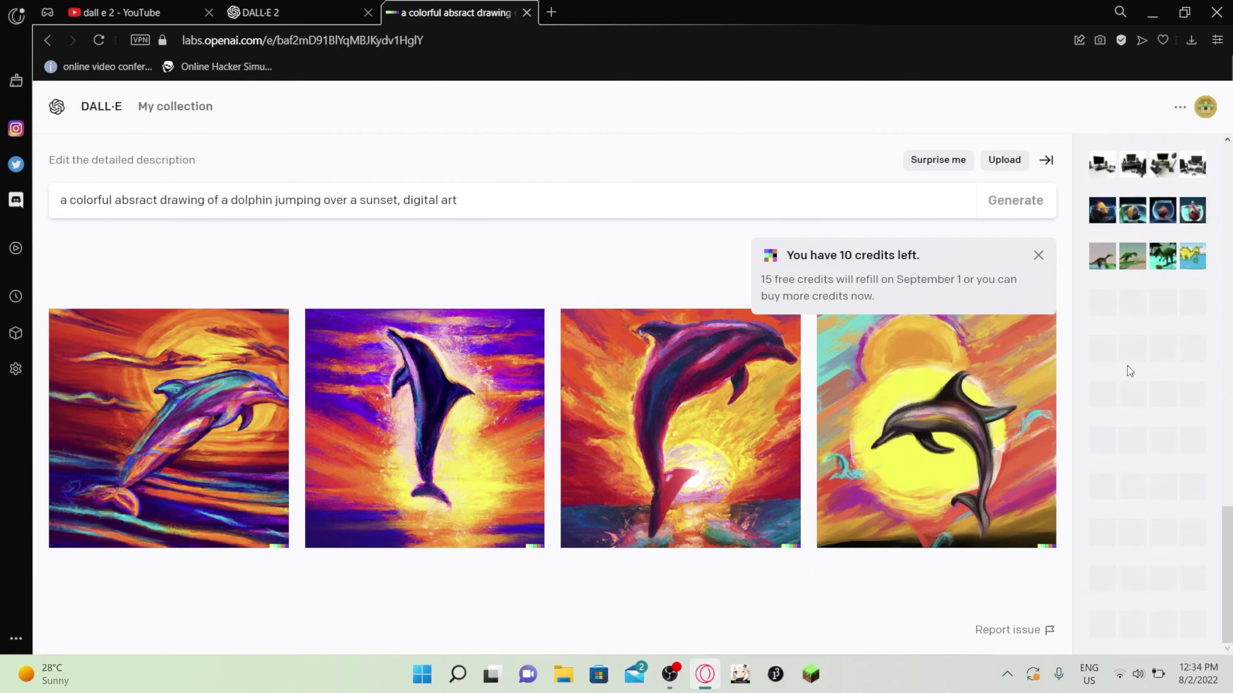
{"action": "scroll", "coordinate": [1129, 371], "scroll_direction": "up", "scroll_amount": 10}
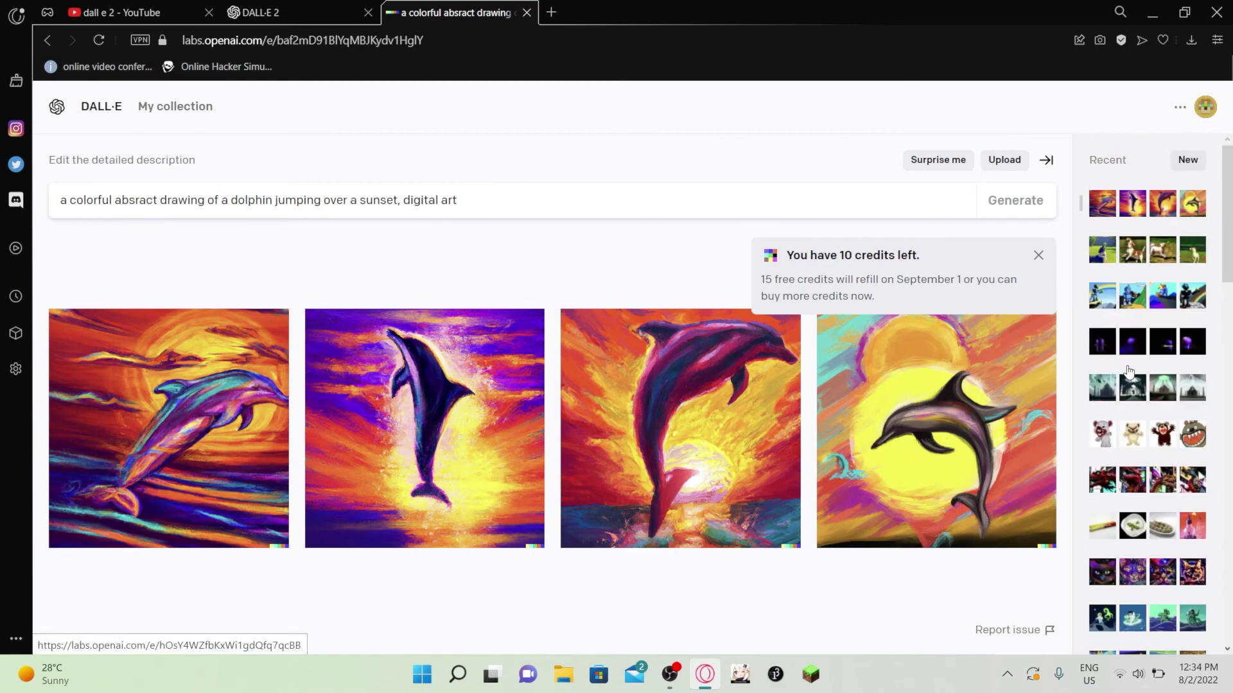